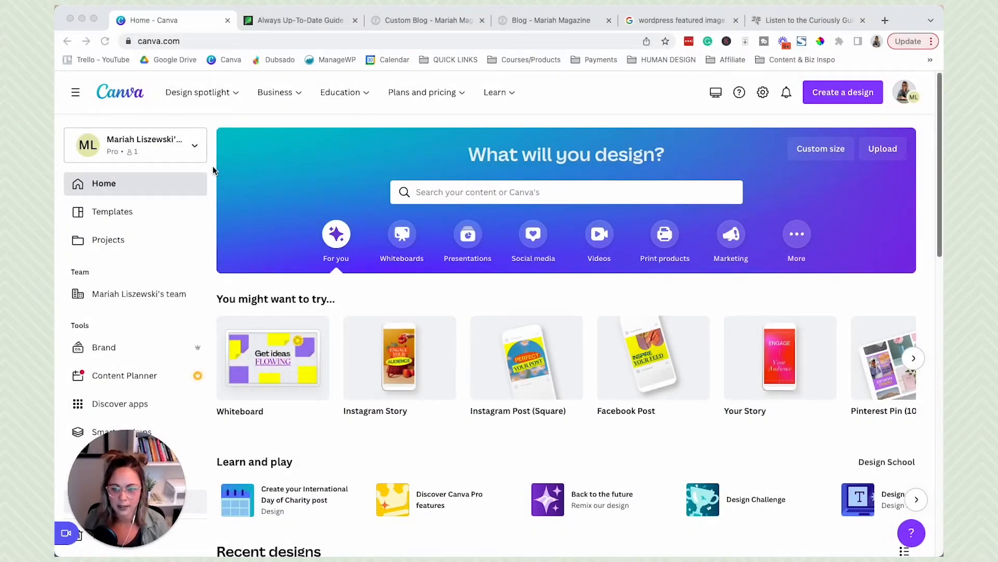
- Search the design templates for "blog post"
left_click(213, 166)
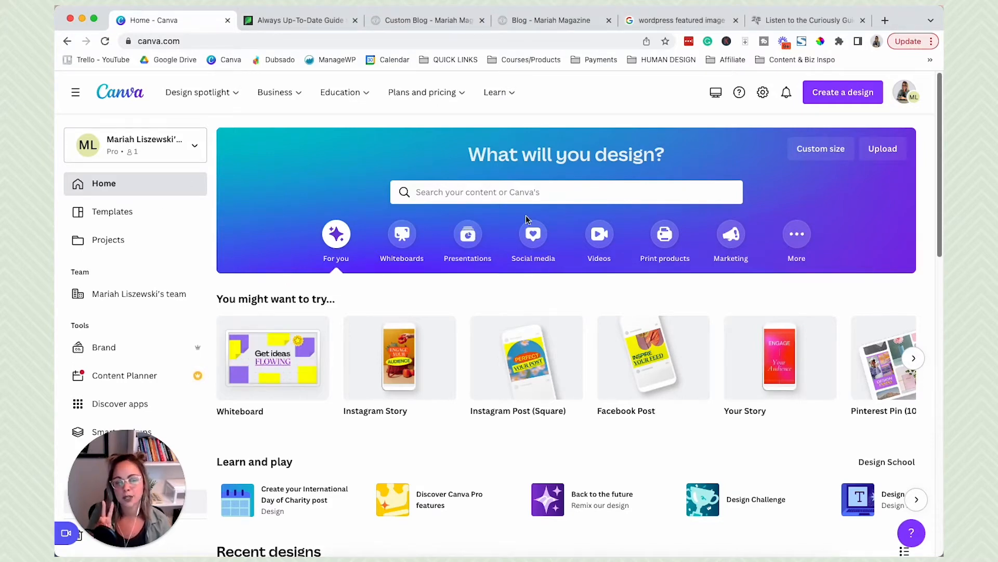
left_click(546, 192)
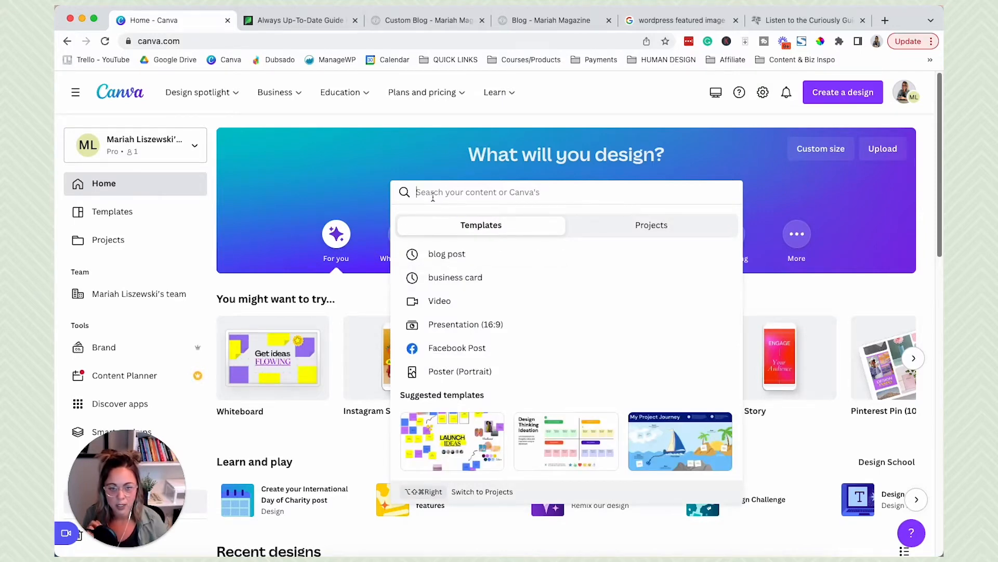
left_click(833, 97)
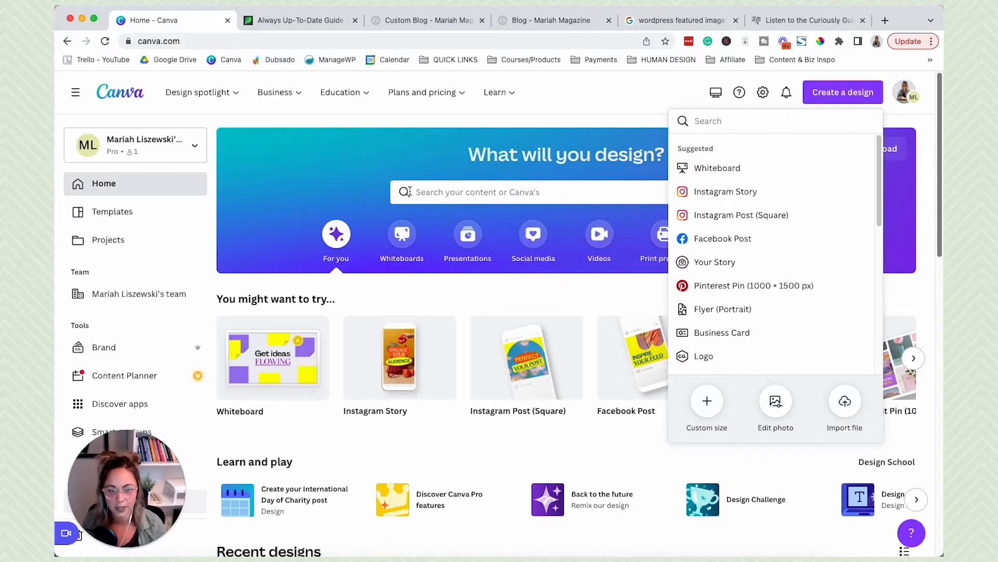
left_click(436, 192)
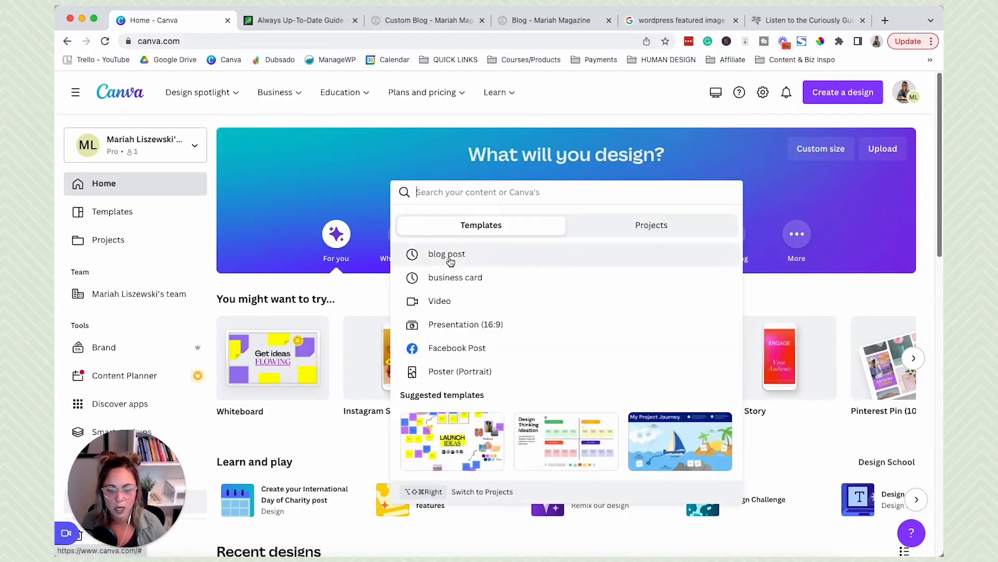
left_click(418, 254)
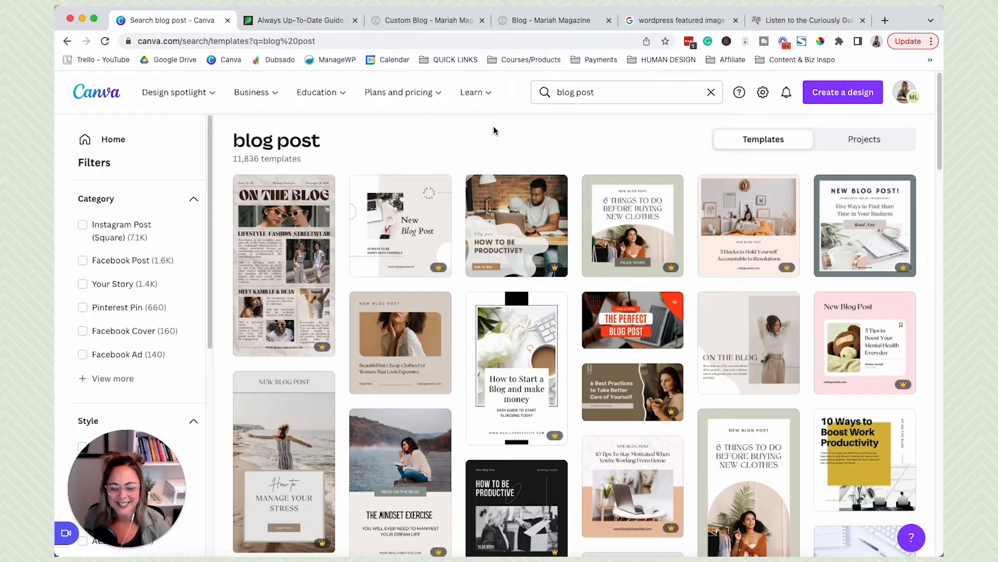
- Examine how featured images are displayed on the custom blog page and on the standard blog archive page
mouse_move(429, 242)
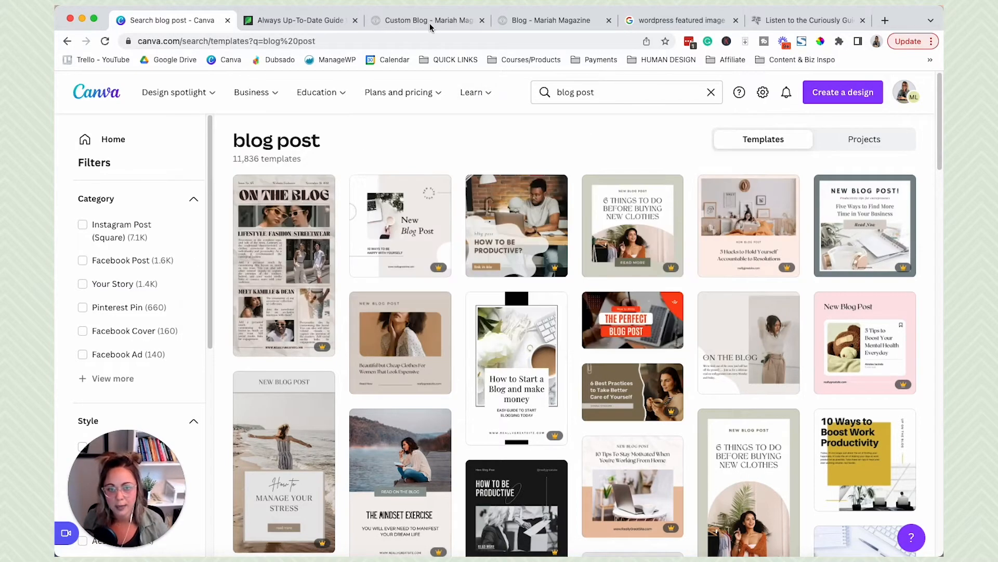
left_click(430, 22)
scroll(438, 380, "down", 7)
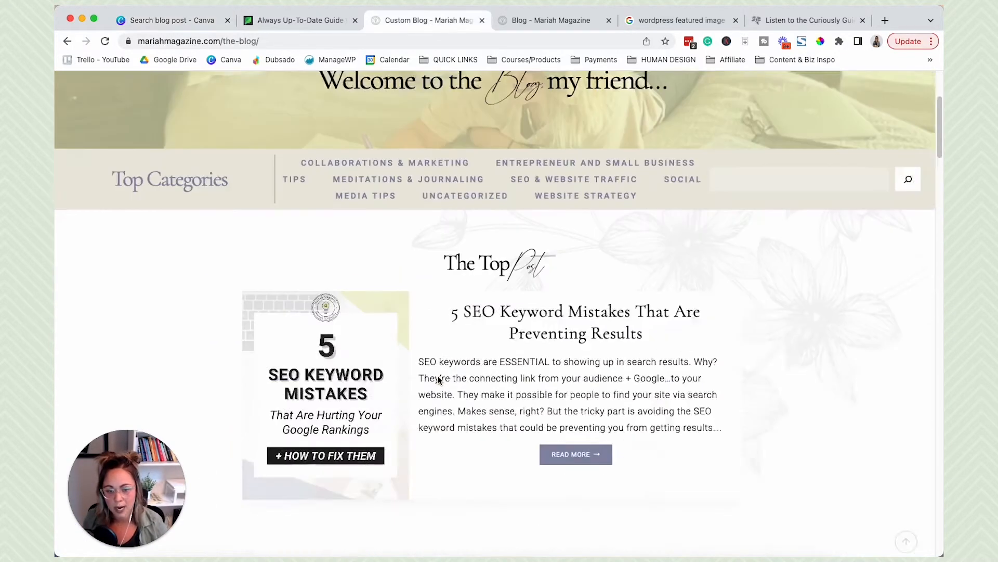
scroll(438, 380, "down", 5)
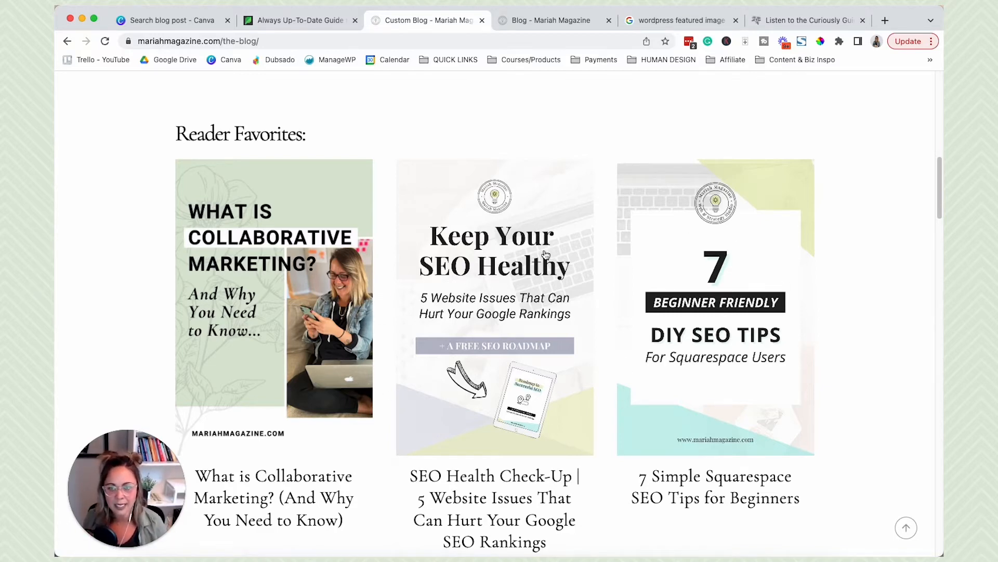
scroll(618, 294, "up", 7)
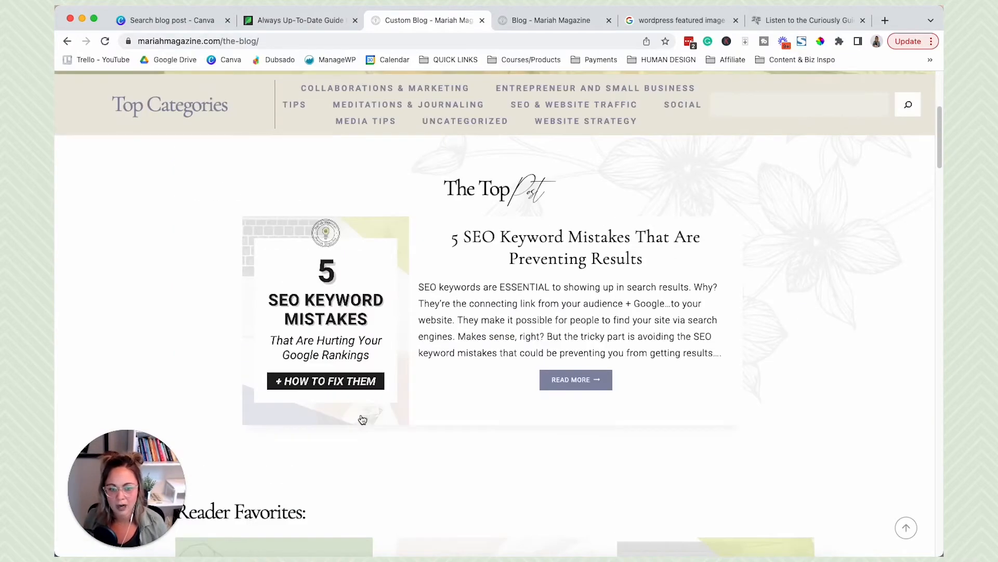
scroll(479, 372, "down", 5)
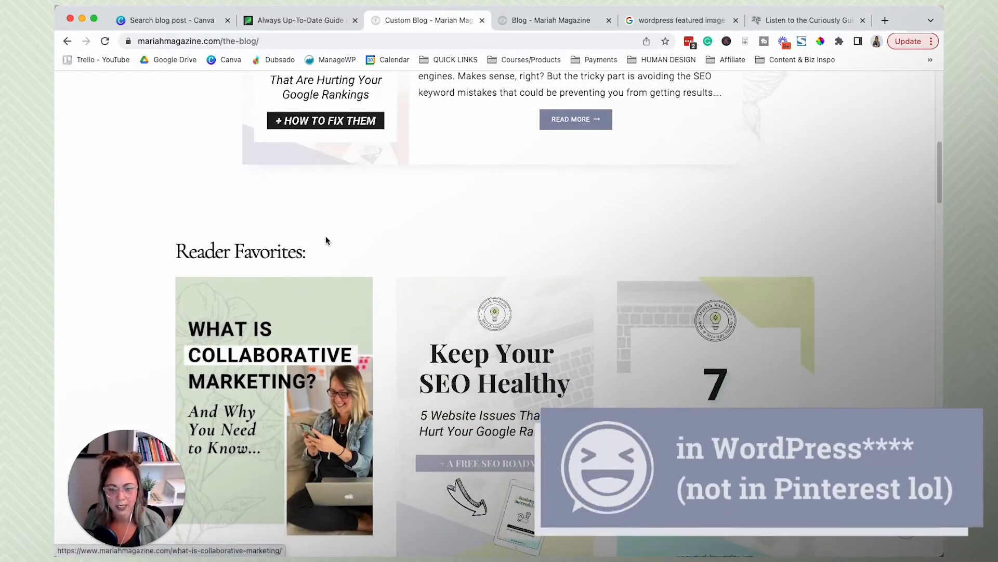
left_click(516, 21)
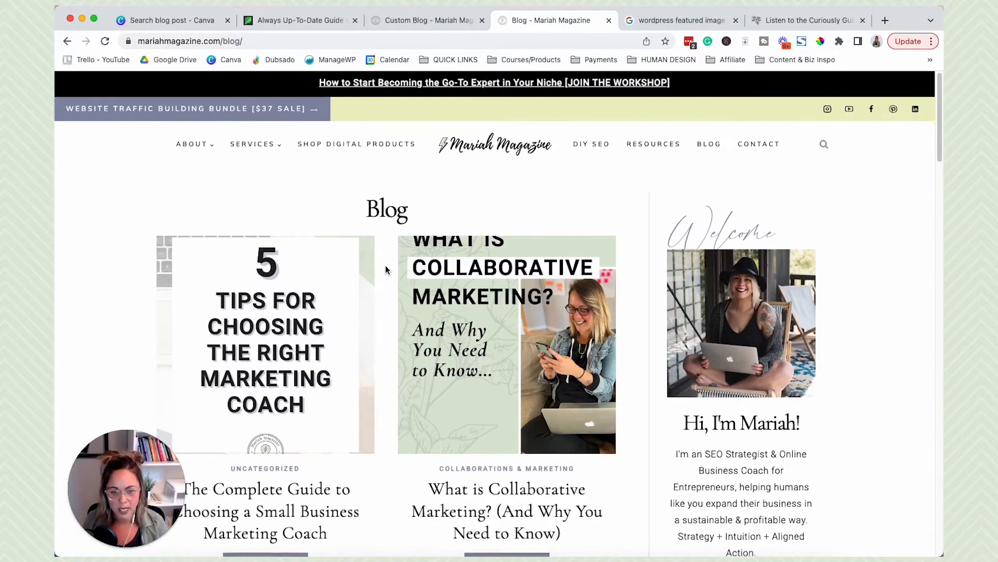
scroll(386, 270, "down", 1)
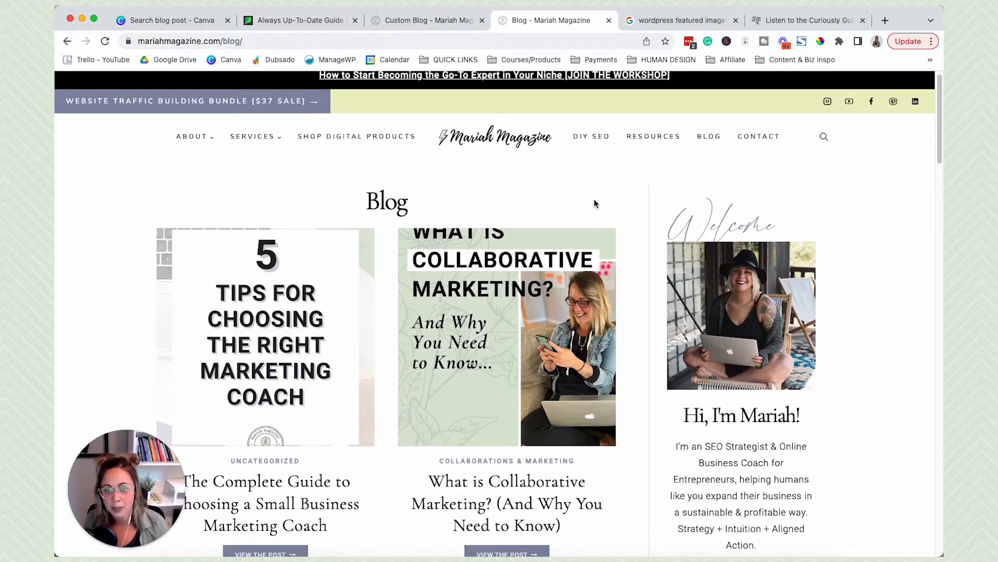
- Check the Google results for "wordpress featured image size" and highlight the recommended pixel dimensions
left_click(669, 24)
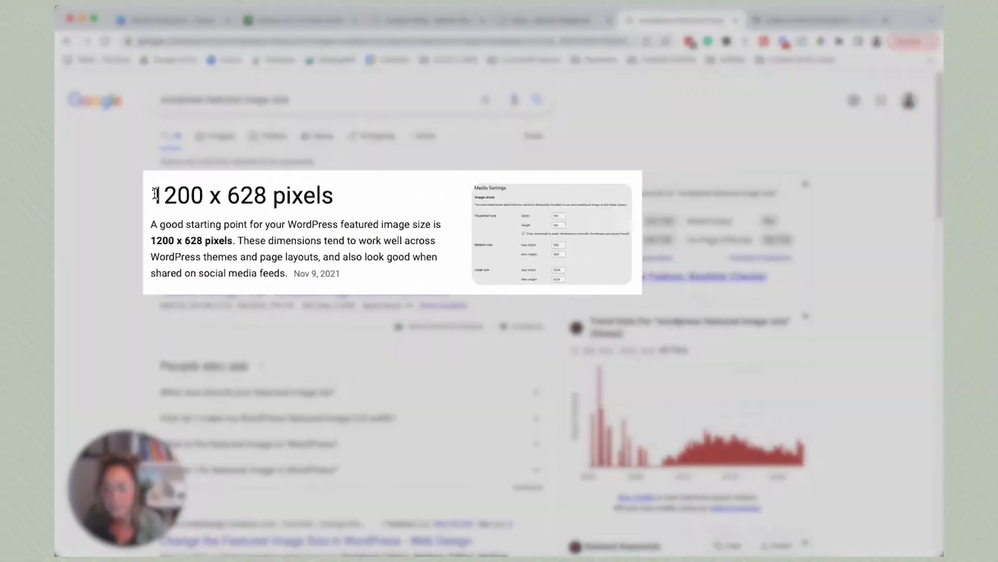
left_click_drag(161, 188, 324, 191)
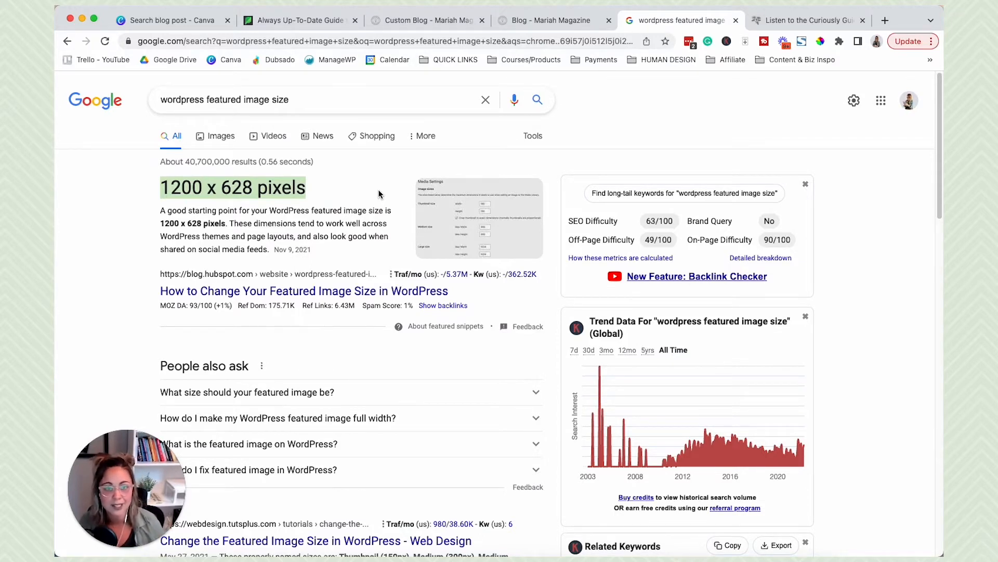
- Switch to the Squarespace podcast page, review the blog section's image aspect ratio options and choose 1:1 Square
left_click(819, 20)
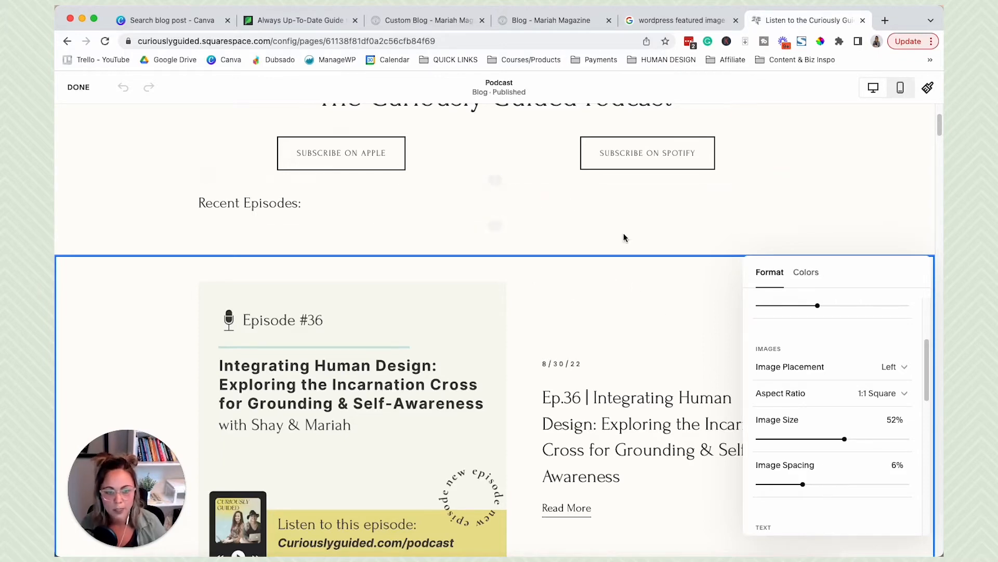
left_click(647, 303)
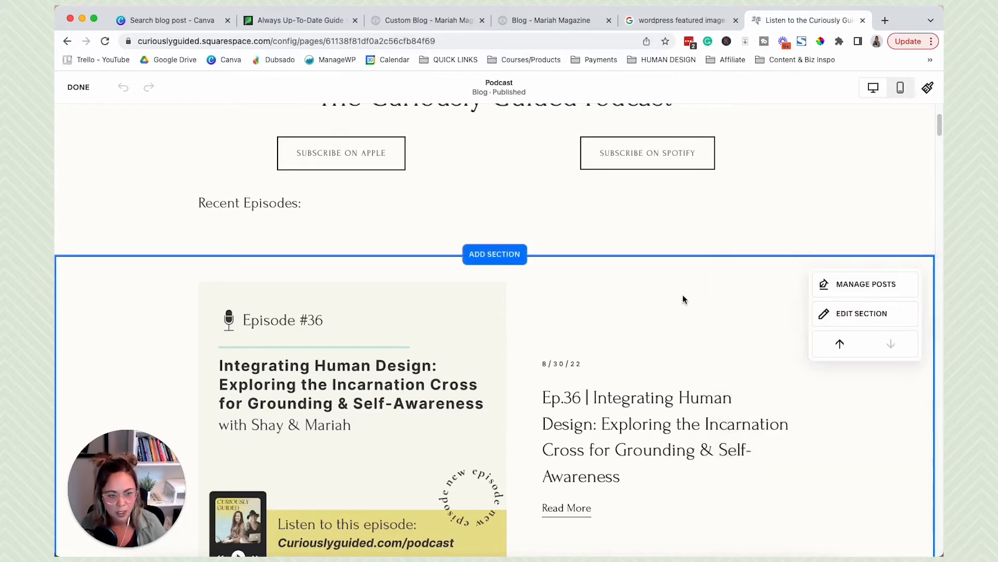
left_click(848, 315)
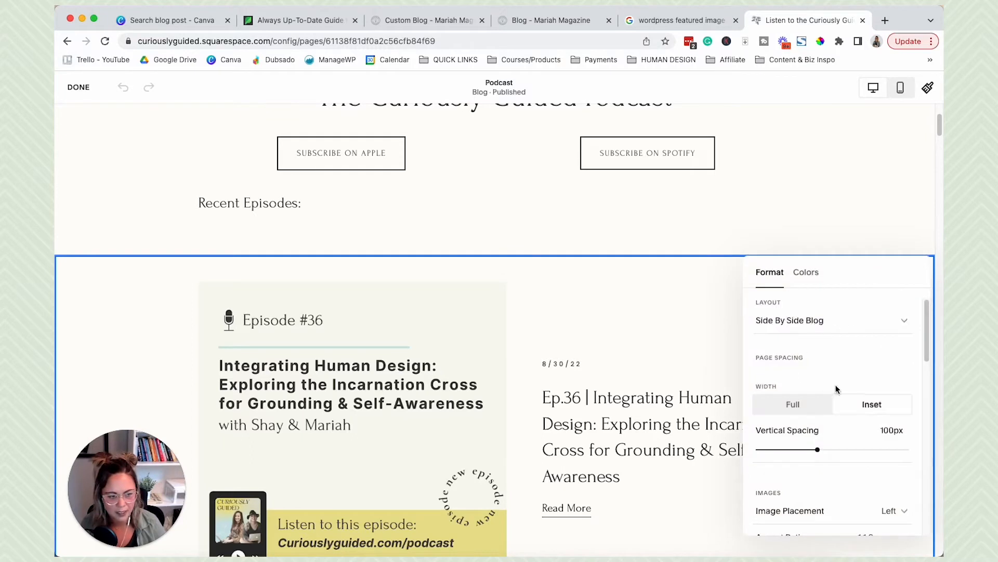
scroll(832, 437, "down", 5)
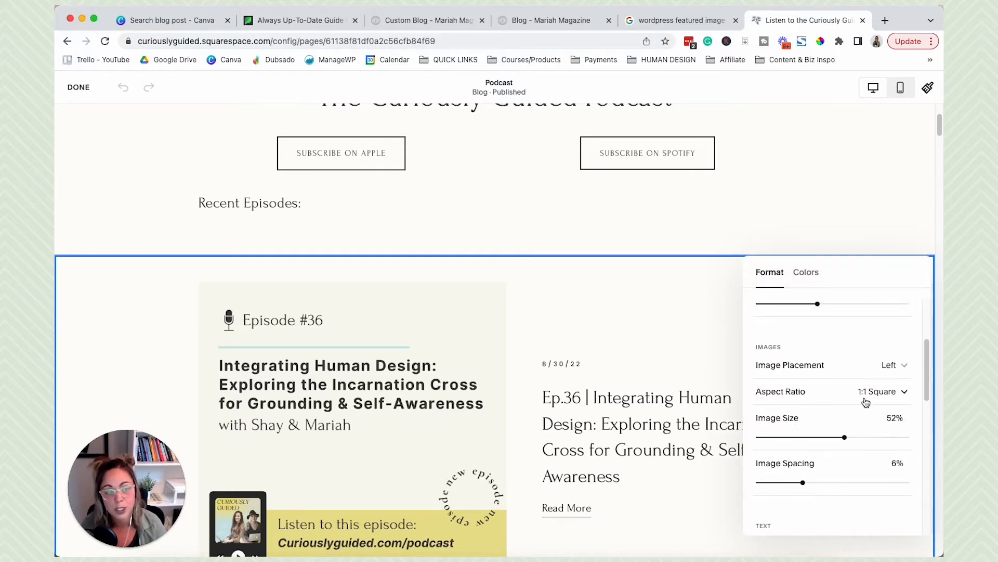
left_click(892, 396)
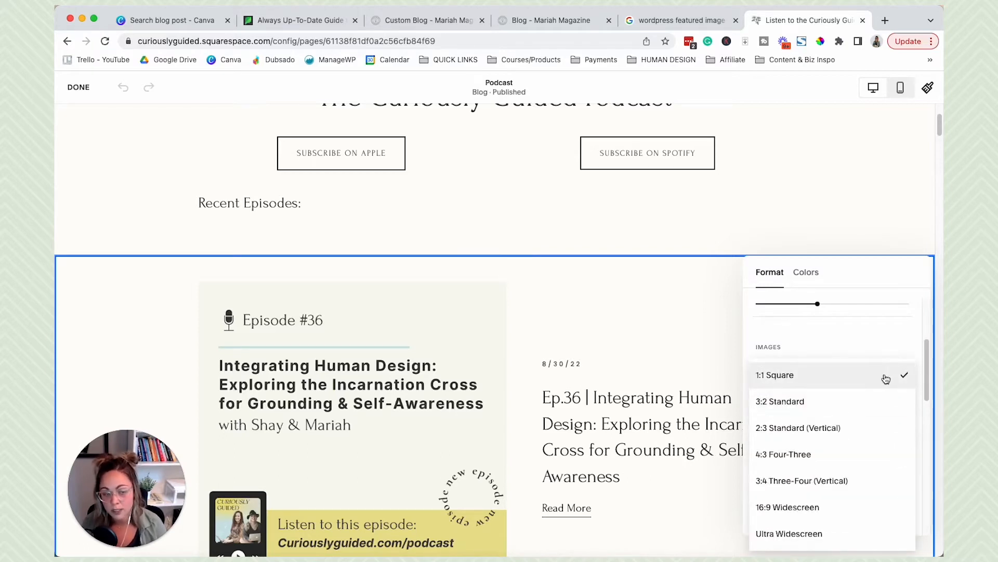
left_click(769, 381)
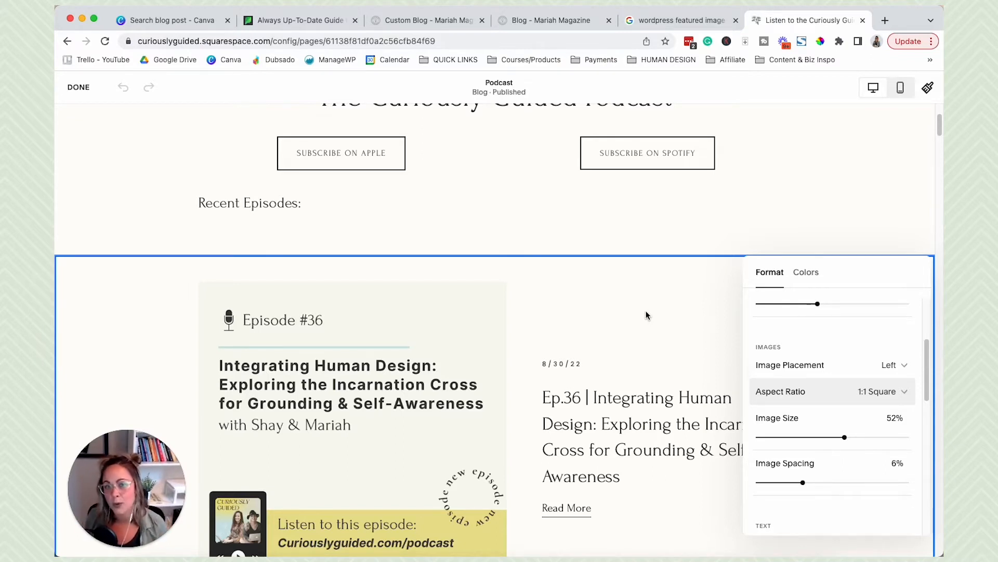
- Return to Canva's blog post templates and open the "3 Easy Tips for Fitting Self-Care Into Your Schedule" Pinterest pin for editing
left_click(151, 26)
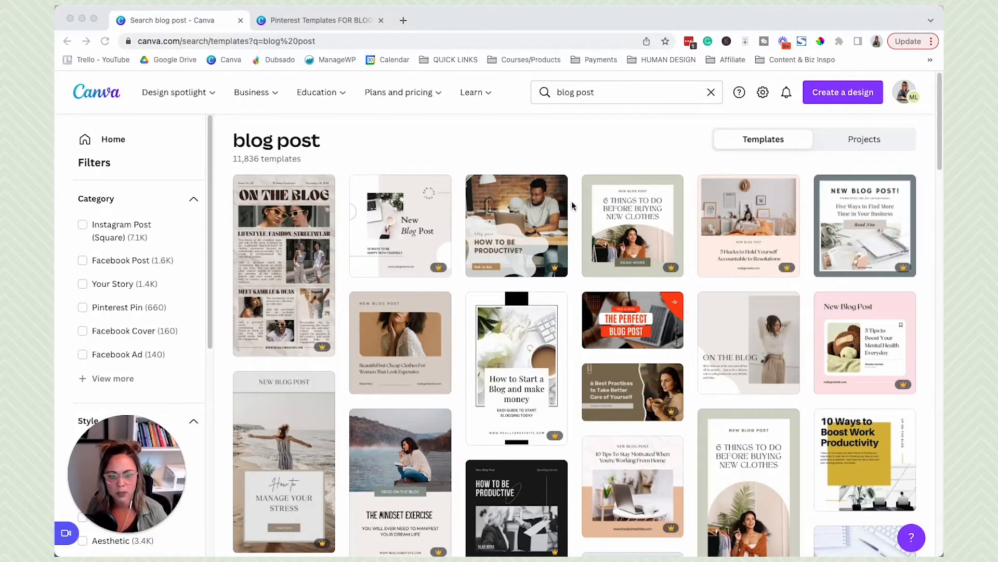
scroll(572, 205, "down", 3)
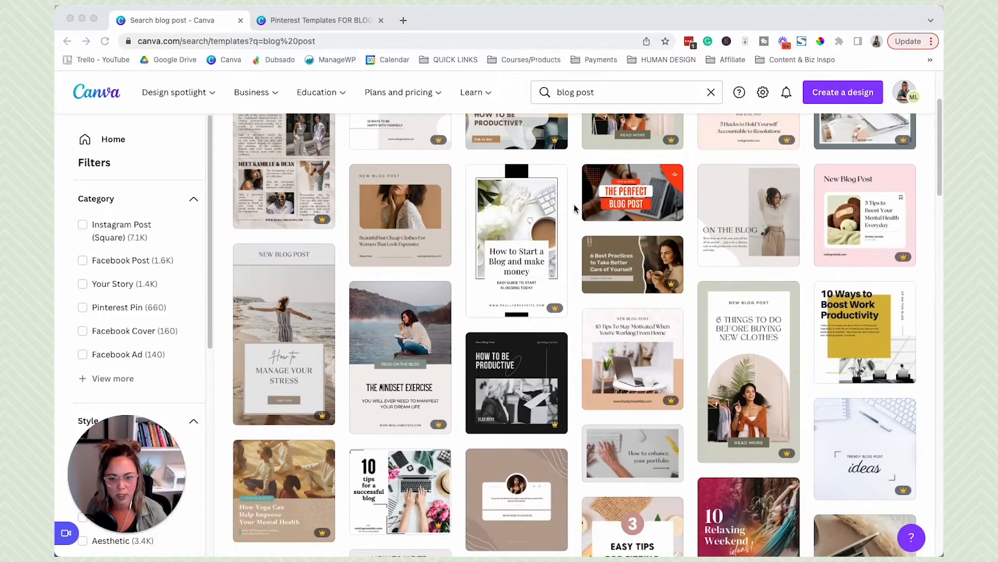
scroll(572, 207, "down", 2)
scroll(574, 209, "up", 1)
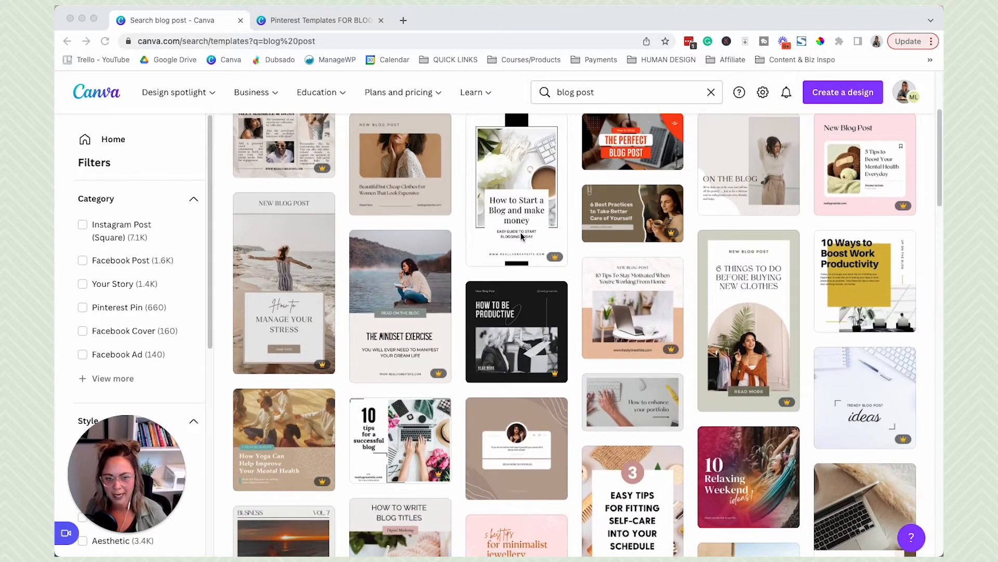
scroll(575, 250, "down", 1)
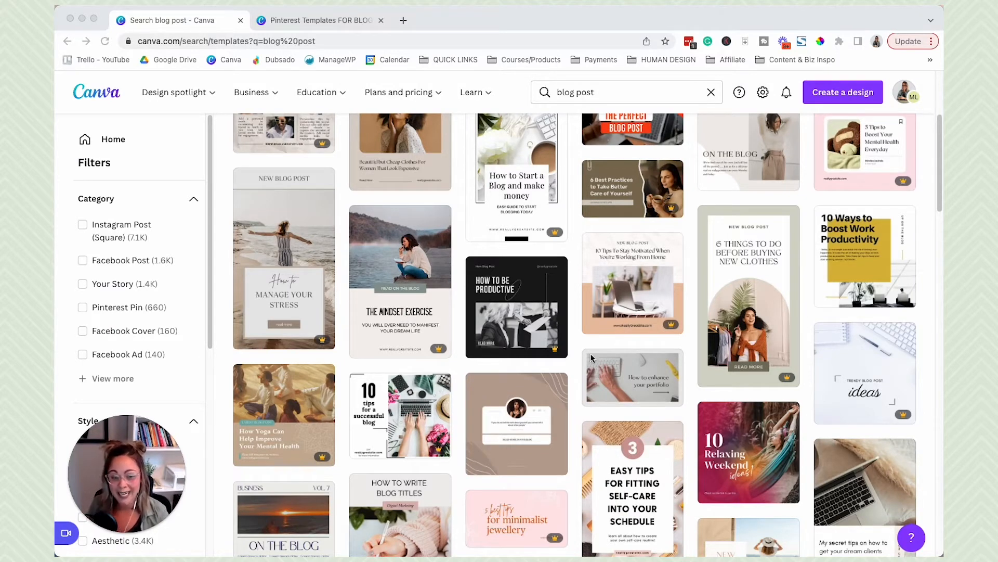
scroll(577, 344, "down", 1)
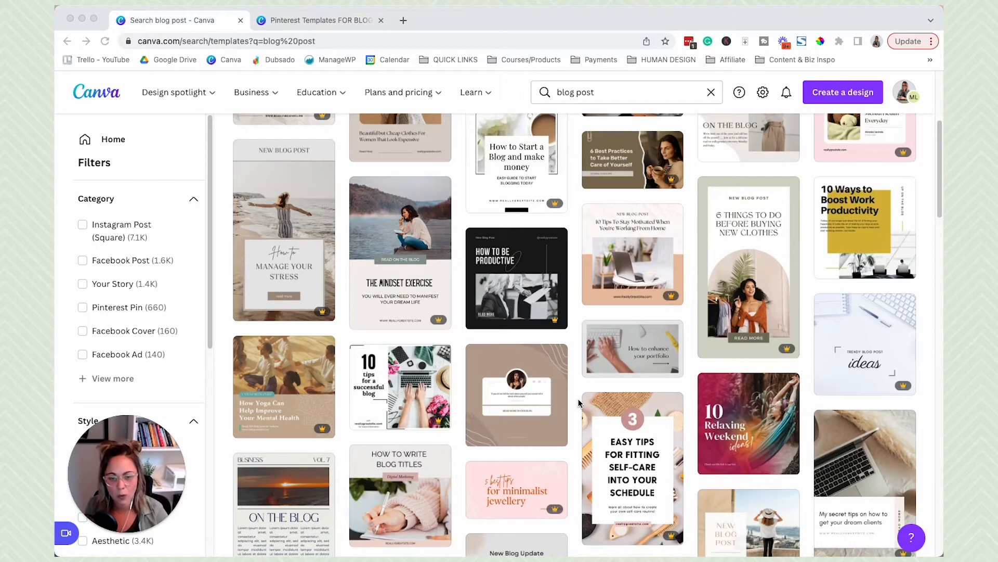
scroll(579, 400, "down", 3)
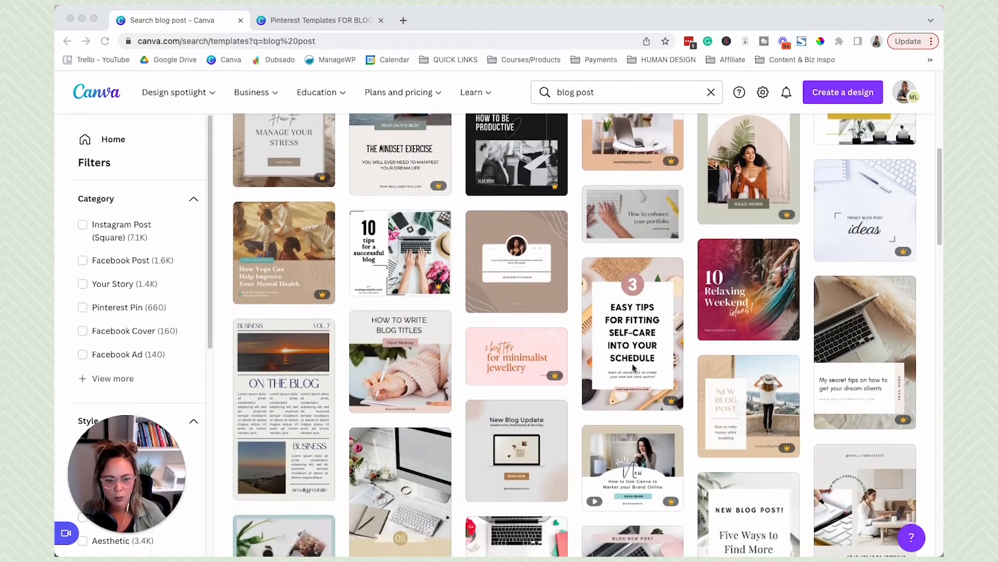
left_click(642, 339)
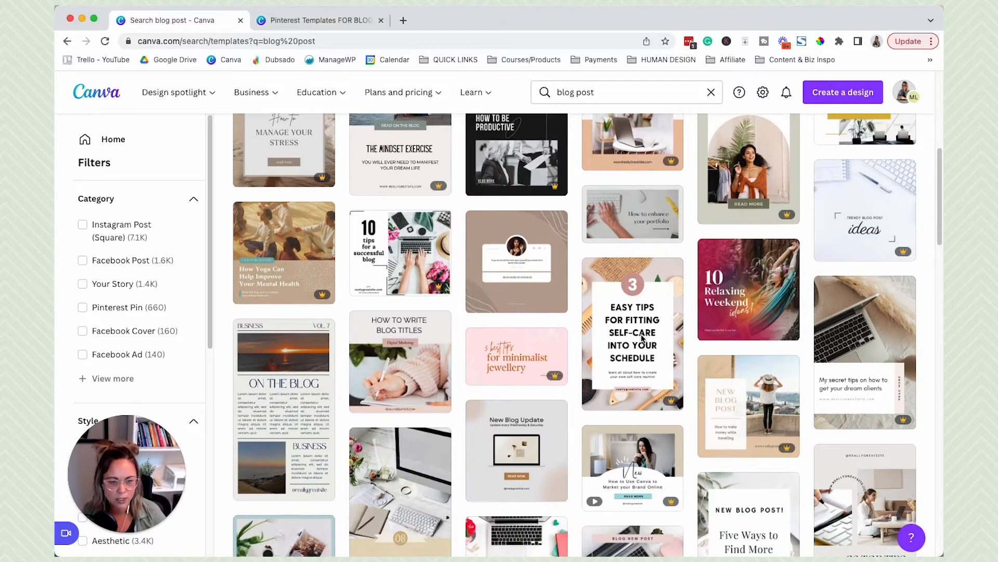
left_click(643, 329)
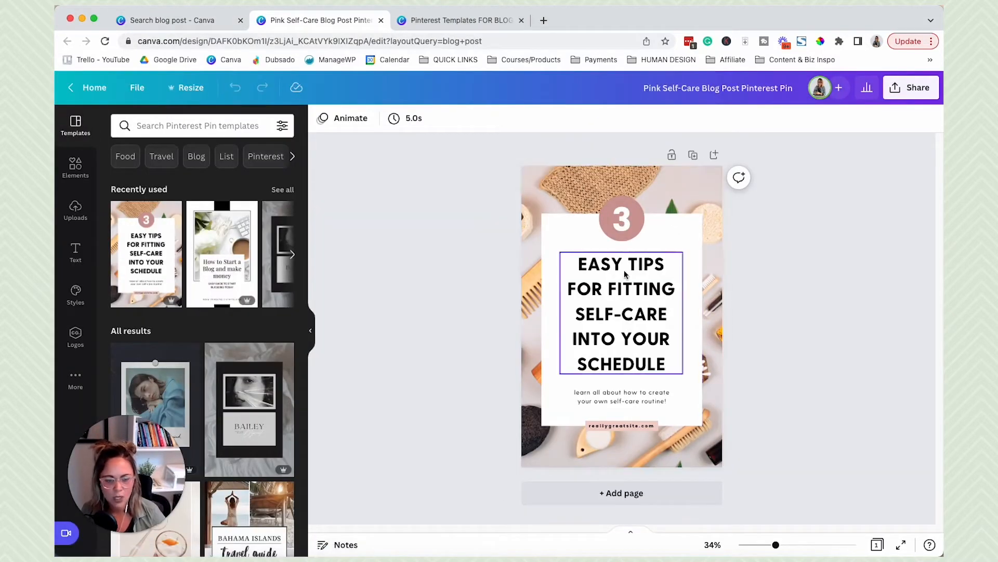
- Set the fill of the large rectangle behind the title to the white brand color
left_click(677, 391)
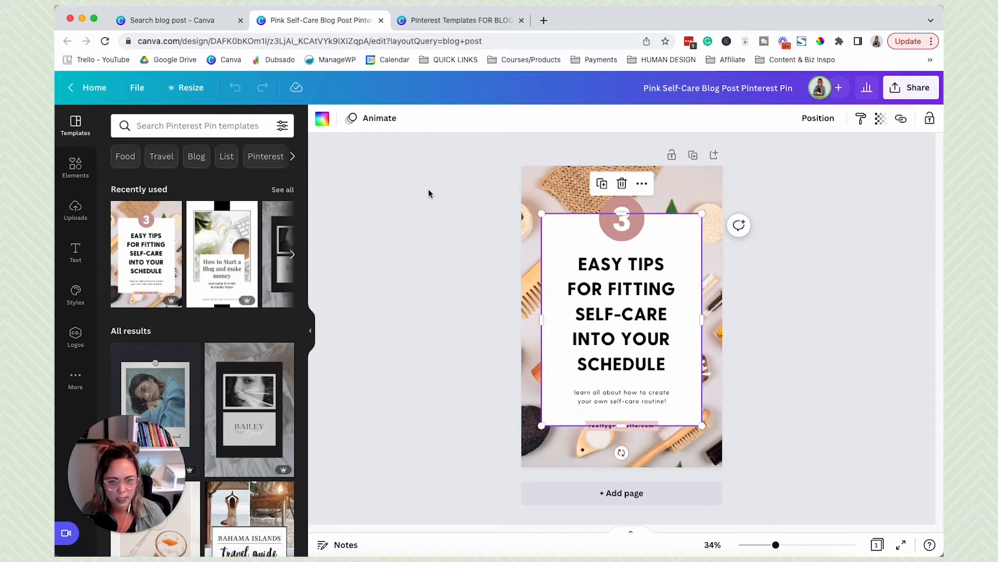
left_click(323, 120)
left_click(218, 266)
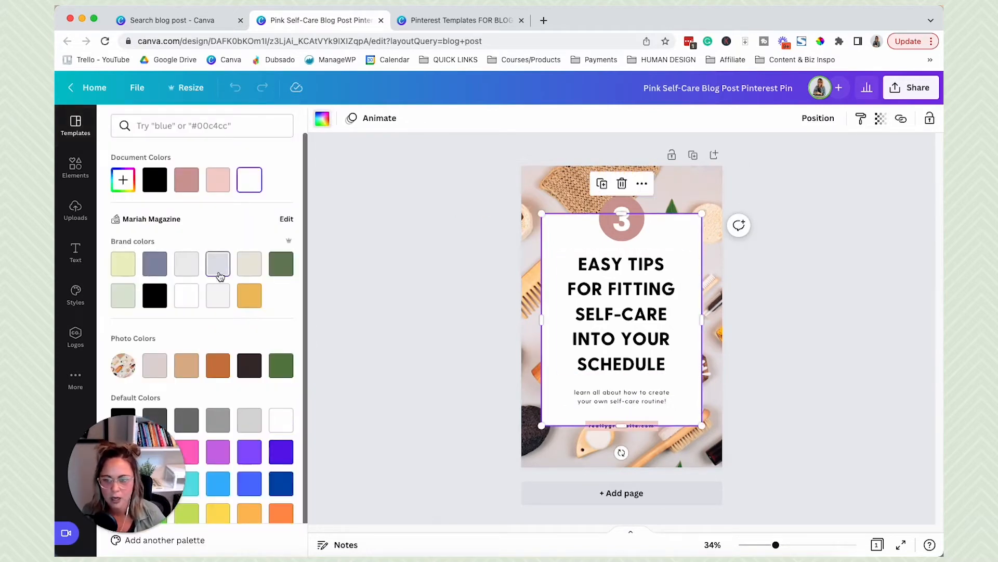
left_click(198, 305)
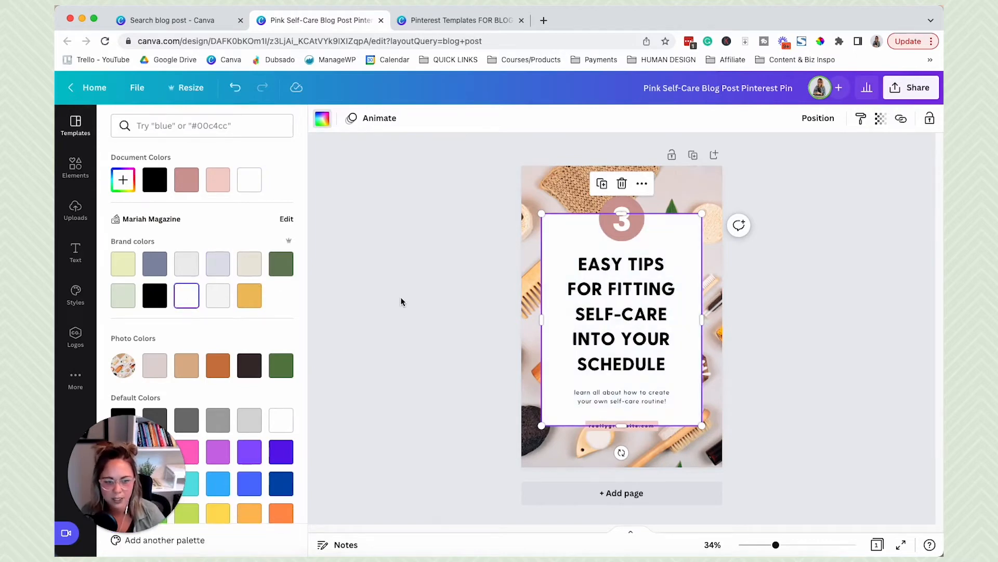
left_click(401, 302)
- Recolor the circle behind the number 3 and the bar behind the website address with the slate blue brand color
left_click(612, 229)
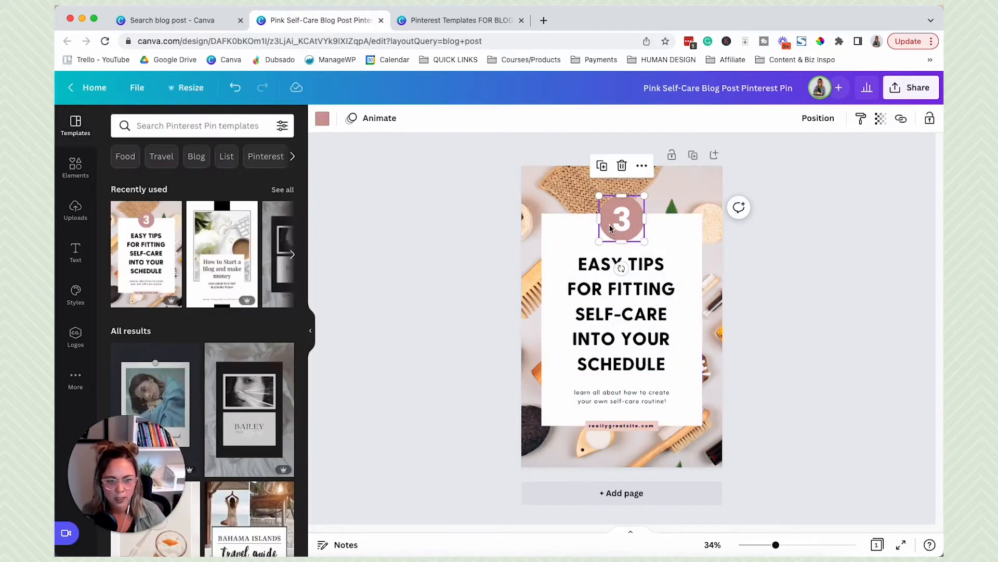
left_click(322, 119)
left_click(152, 268)
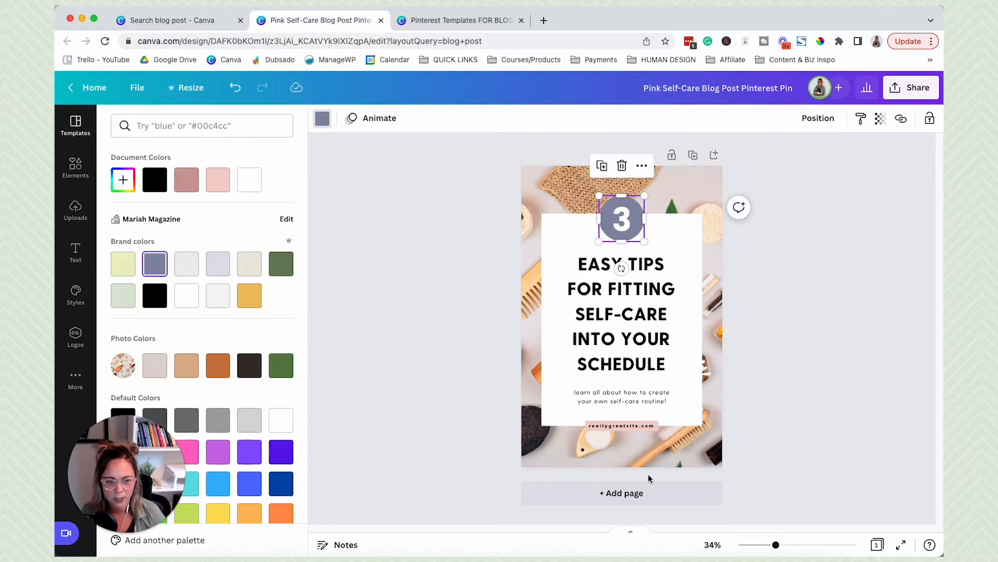
left_click(652, 425)
left_click(147, 264)
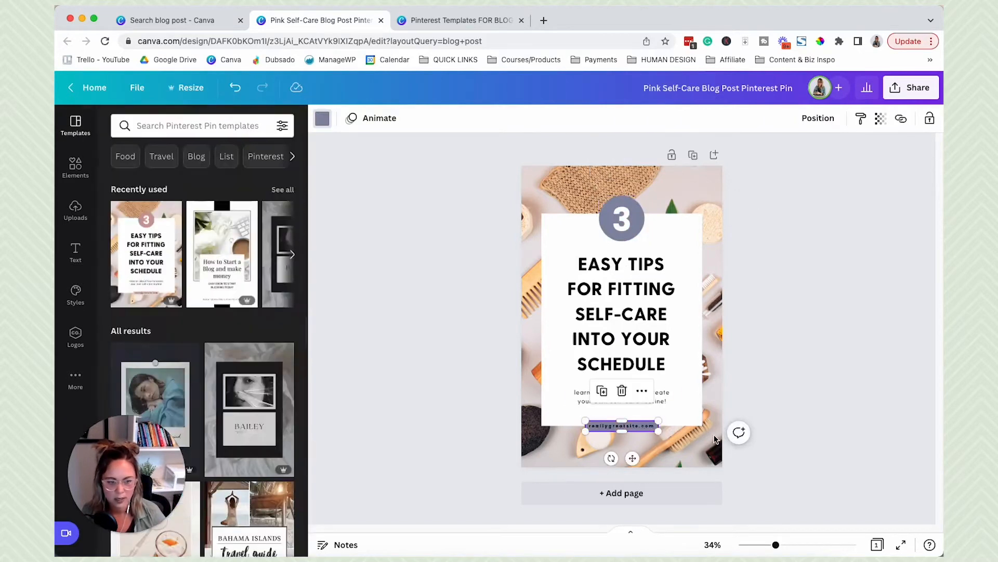
- Set the text color of the website address on the slate blue bar to white
left_click(636, 427)
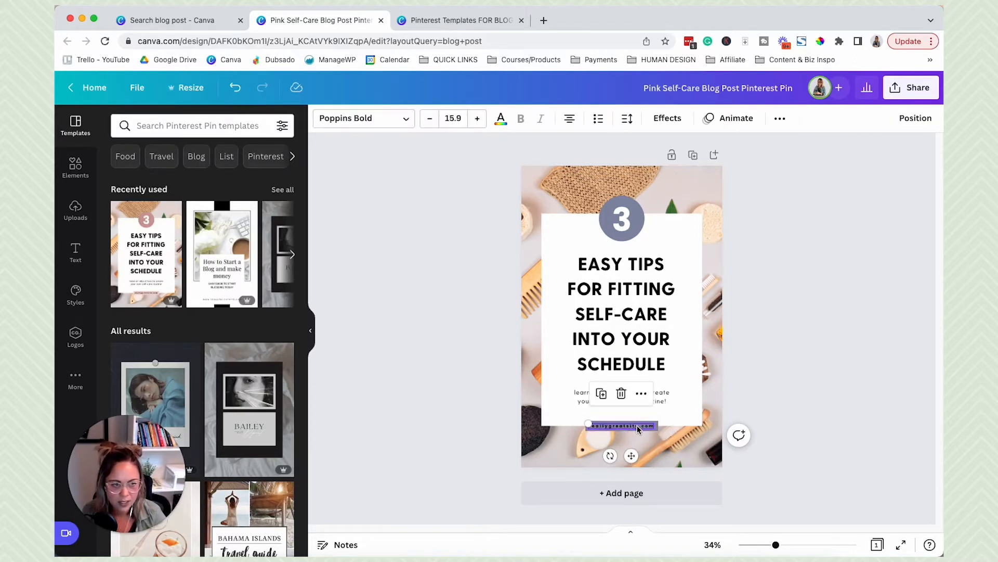
left_click(500, 119)
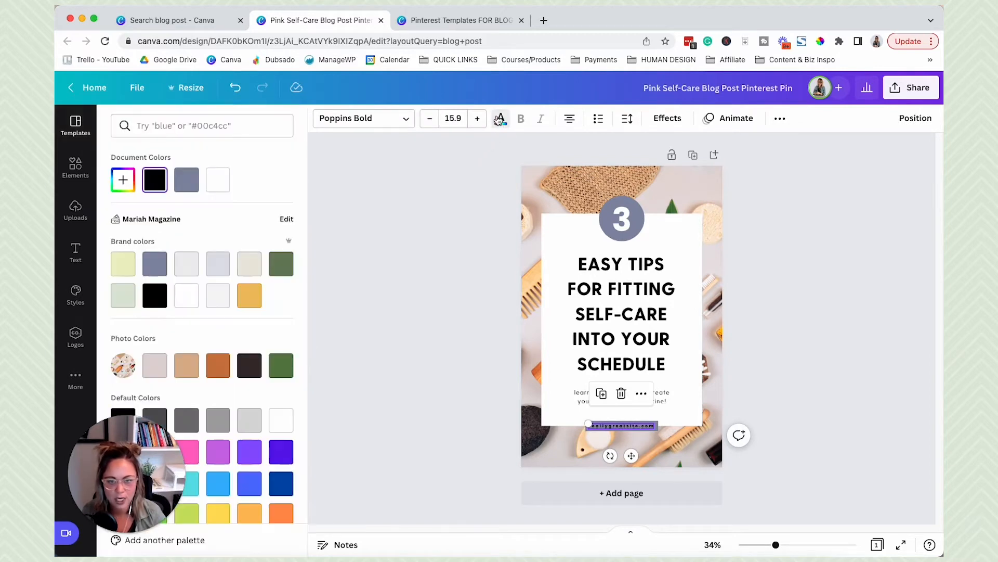
left_click(218, 179)
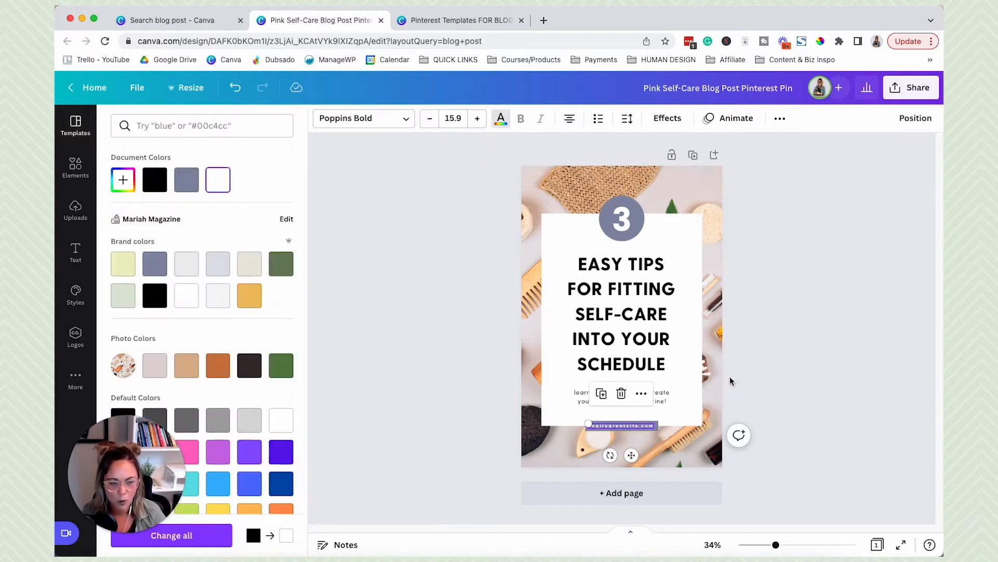
left_click(731, 382)
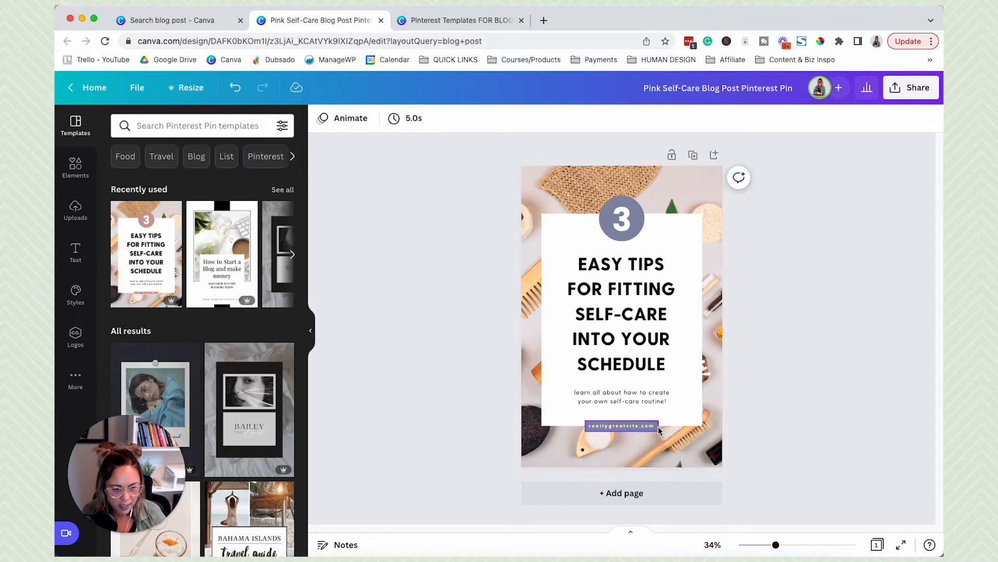
- Widen the slate blue bar behind the website address evenly on both sides so it extends past the text
left_click(657, 426)
mouse_move(660, 430)
left_mouse_down()
mouse_move(679, 428)
mouse_move(649, 428)
left_mouse_up()
double_click(661, 427)
left_click(762, 404)
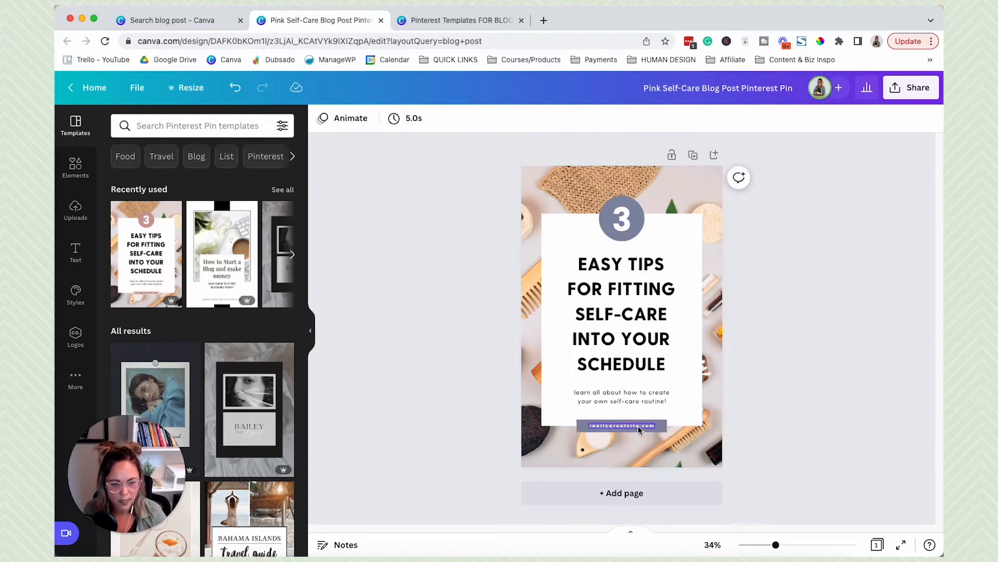
- Replace the placeholder website address on the slate blue bar with "mariahmagazine.com"
left_click(639, 425)
type("mariahm")
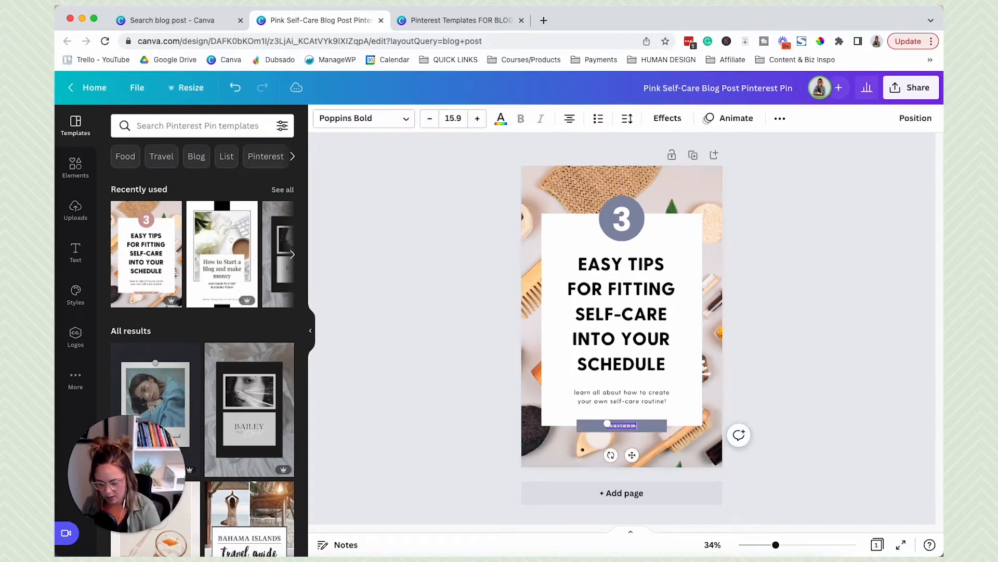
type("agazine.com")
left_click(765, 357)
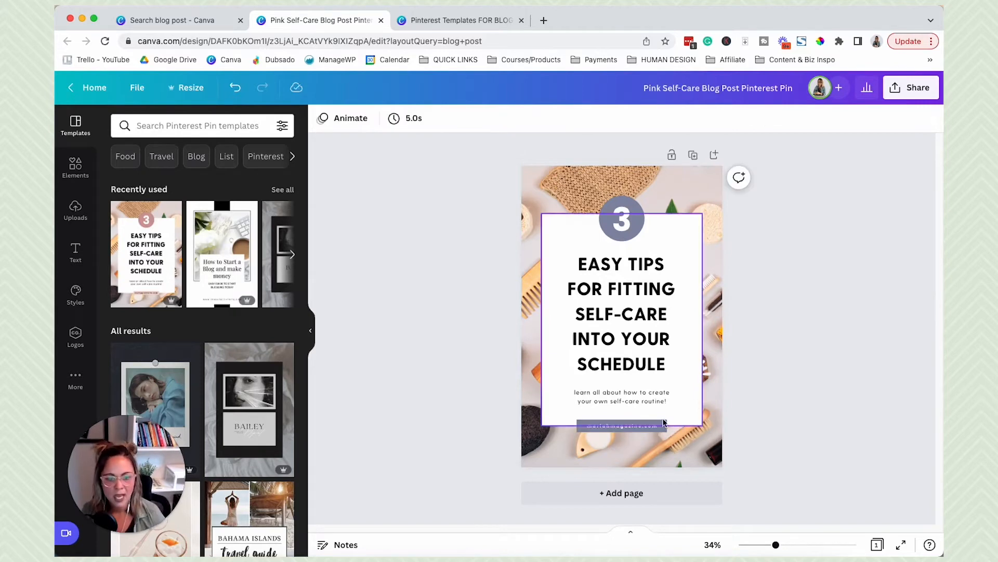
- Look through the available fonts for the "Easy Tips for Fitting Self-Care Into Your Schedule" title, keeping its current font
left_click(577, 265)
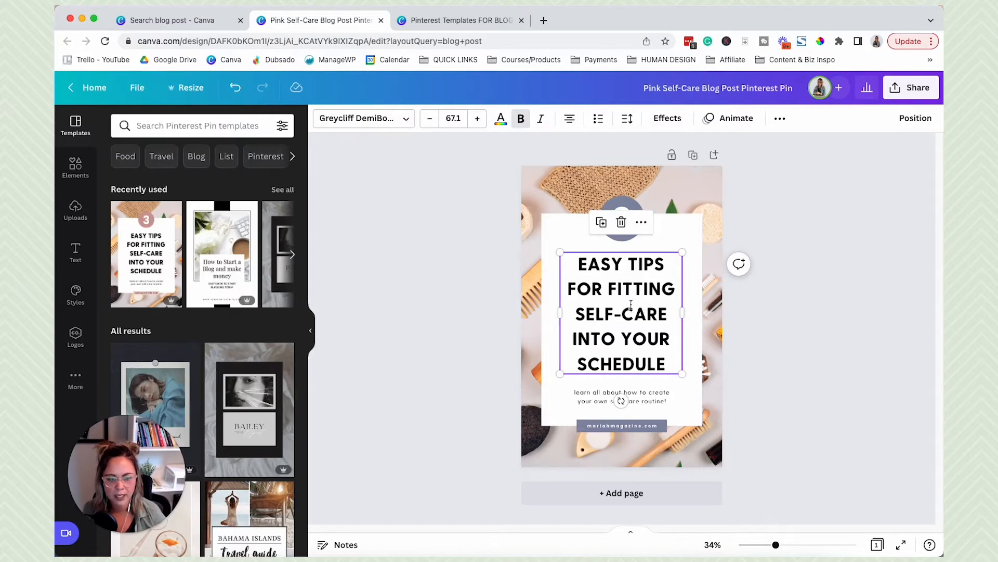
left_click(407, 120)
scroll(252, 259, "down", 10)
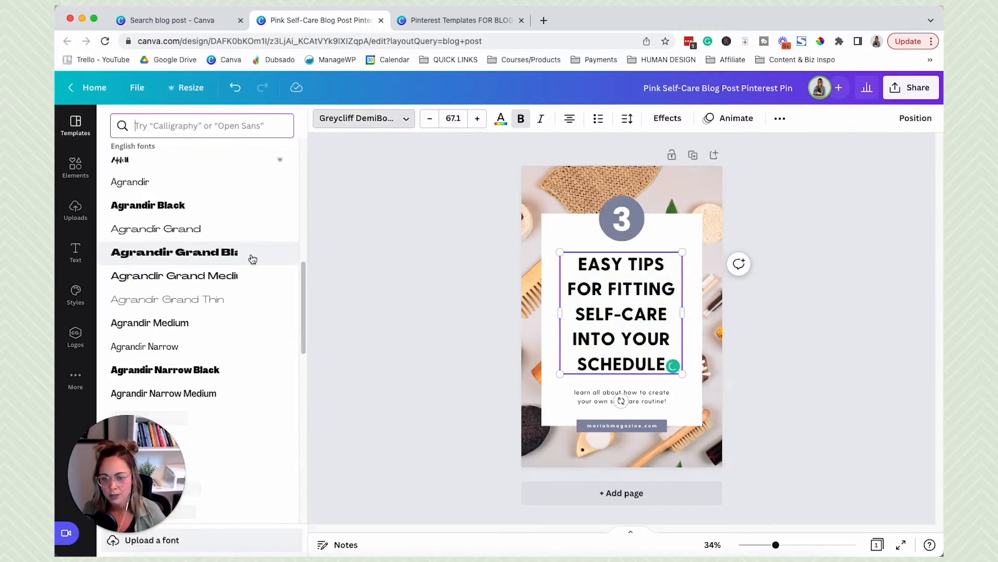
scroll(252, 259, "down", 10)
scroll(252, 258, "up", 5)
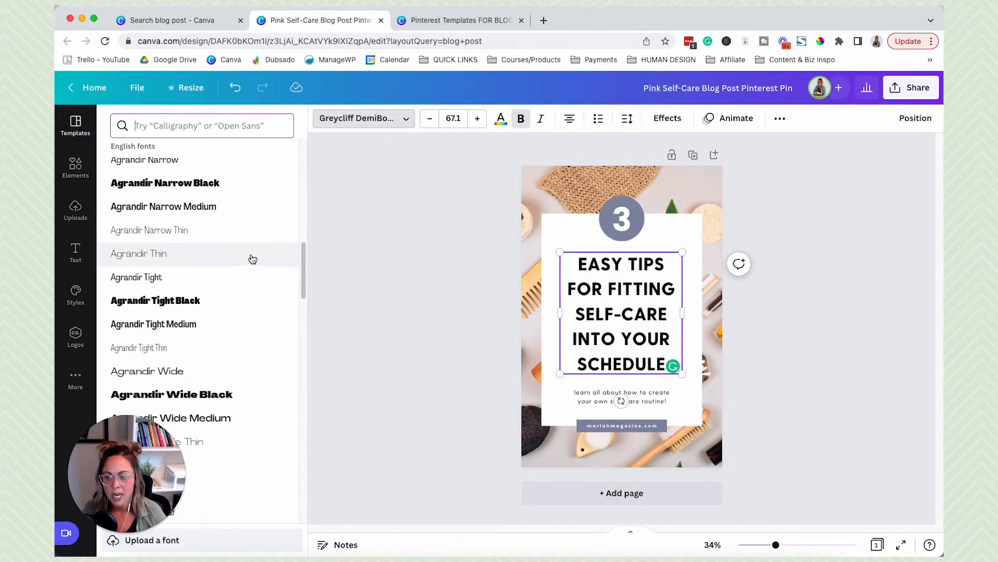
scroll(252, 259, "up", 10)
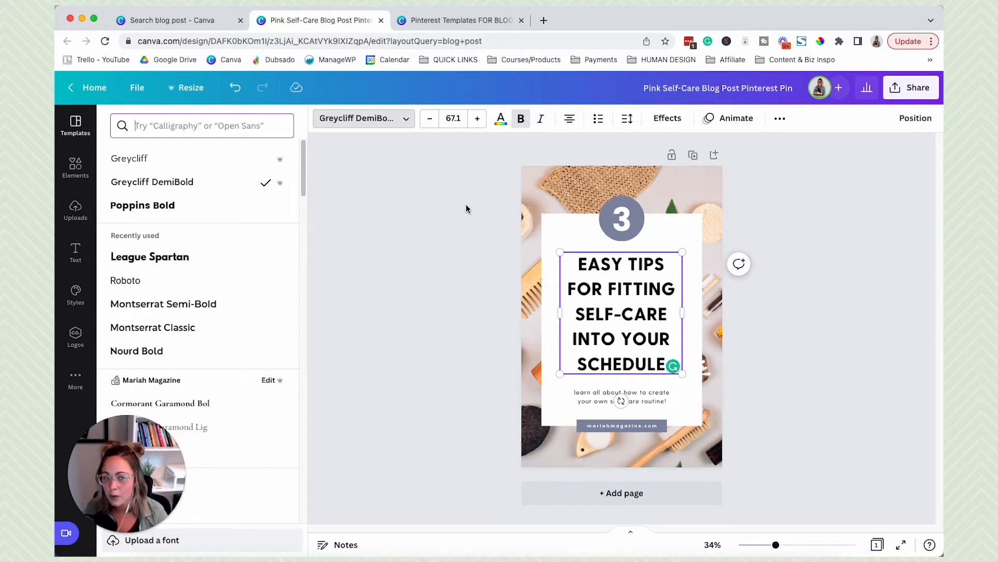
left_click(372, 246)
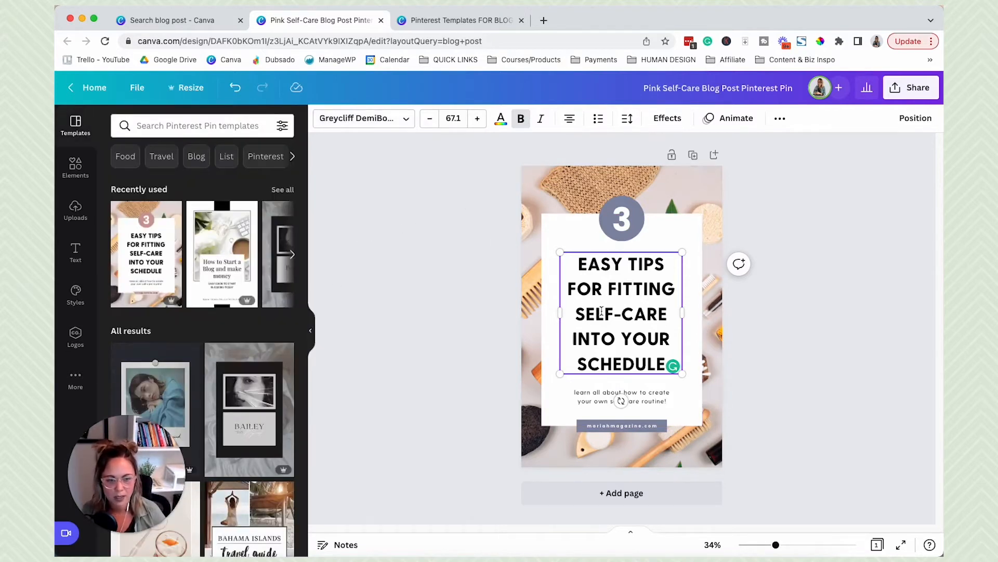
- Enlarge the title text to size 74 and center it horizontally on the white rectangle
left_click(429, 118)
left_click(429, 119)
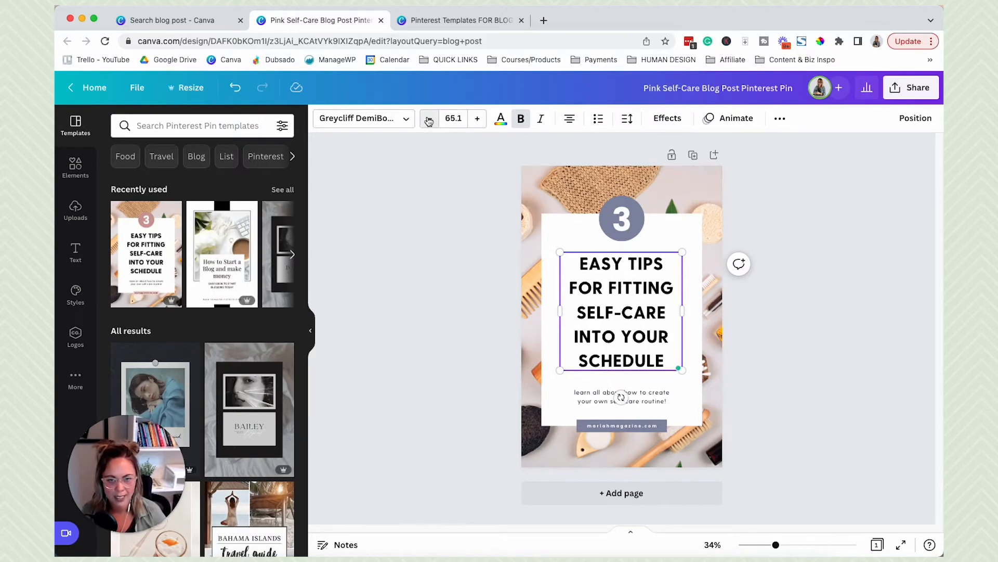
left_click(477, 119)
left_click(477, 118)
left_click(477, 119)
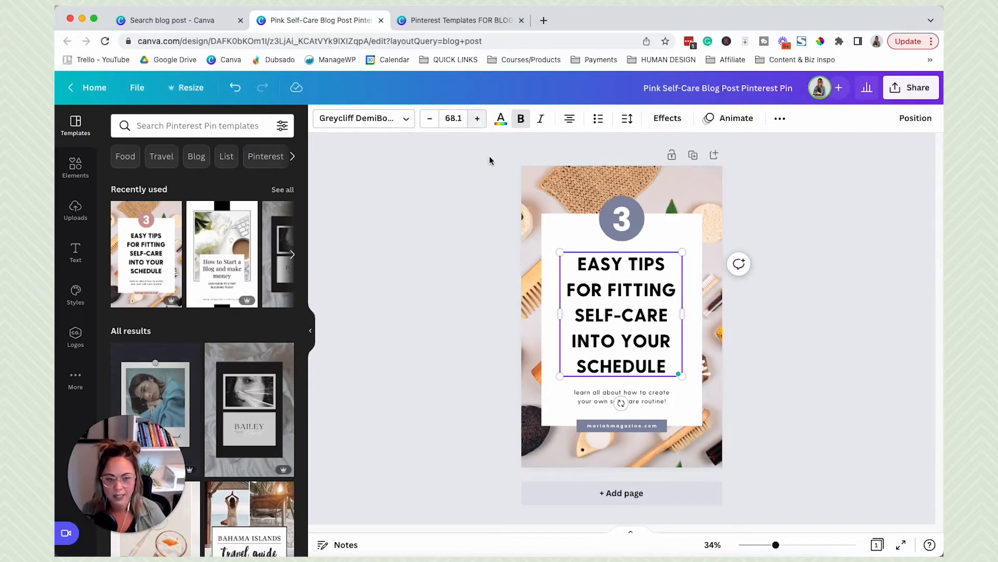
mouse_move(560, 252)
left_mouse_down()
mouse_move(537, 240)
mouse_move(564, 254)
mouse_move(541, 243)
mouse_move(543, 253)
mouse_move(547, 241)
left_mouse_up()
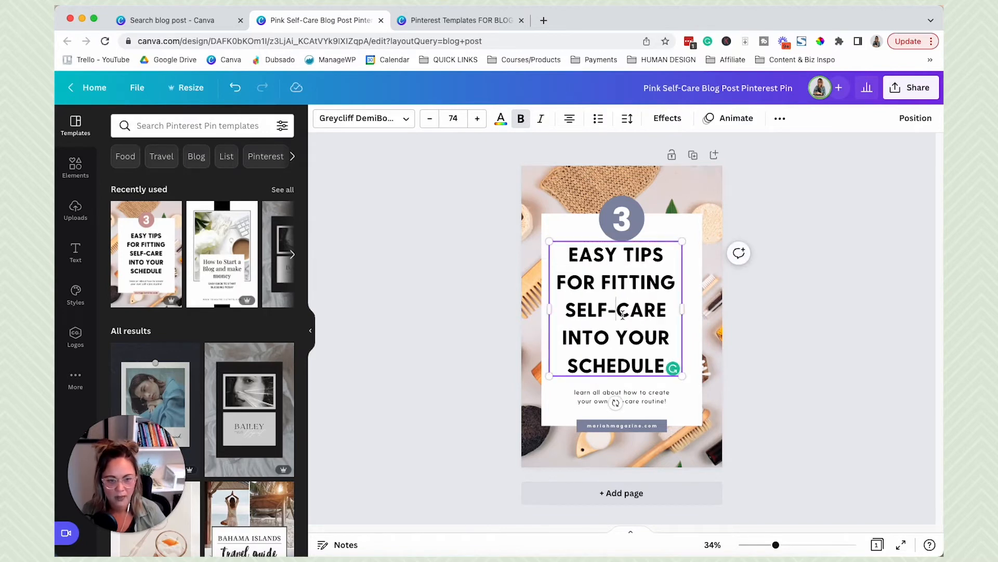
left_click_drag(651, 280, 658, 281)
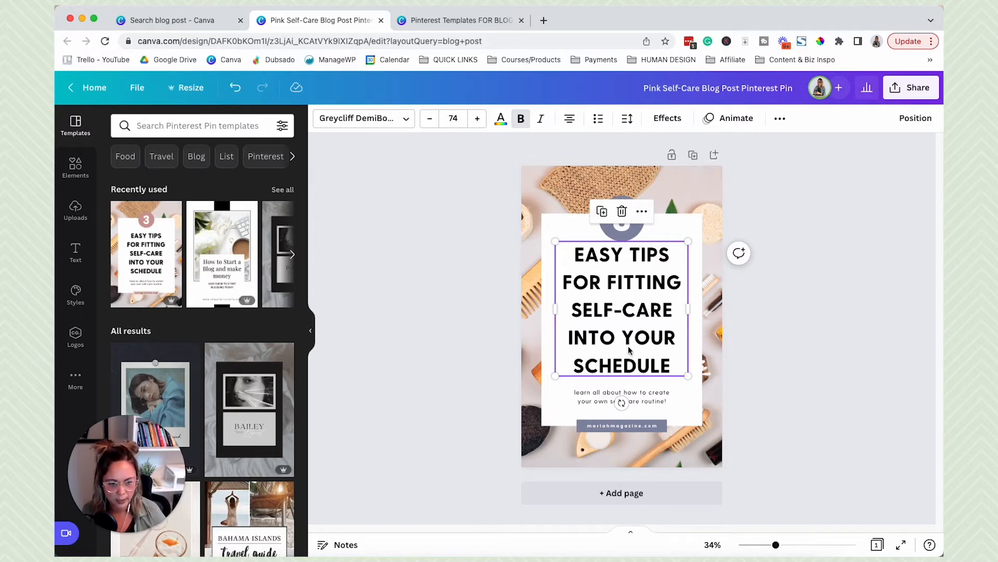
- Reduce the title's line spacing to 1.25
left_click(628, 120)
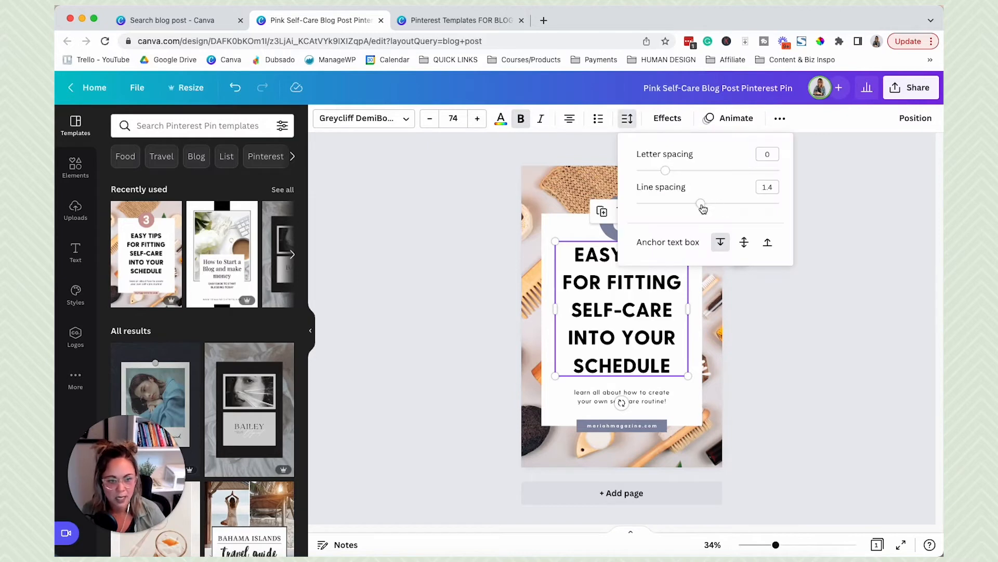
left_click_drag(702, 205, 690, 204)
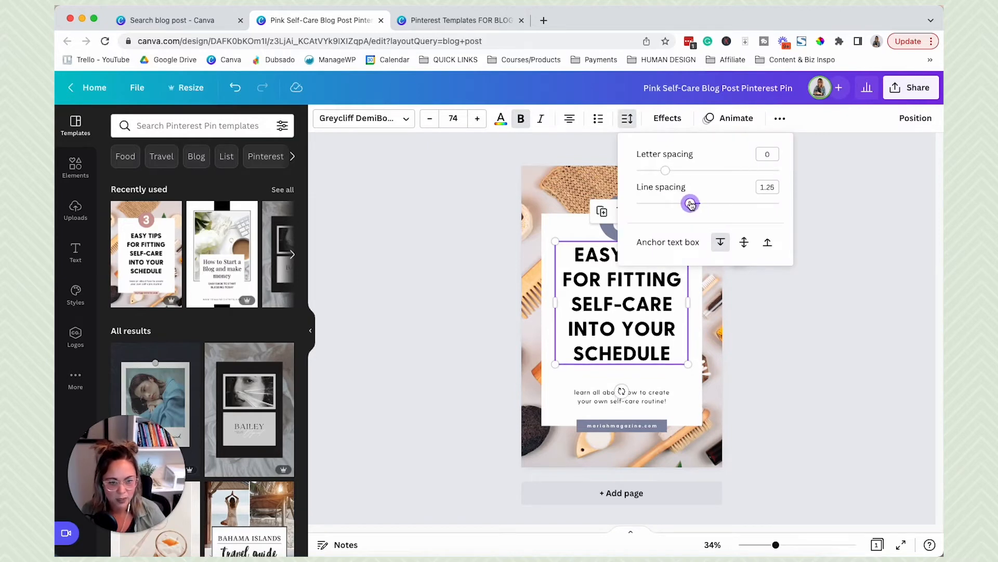
left_click(816, 354)
left_click(809, 354)
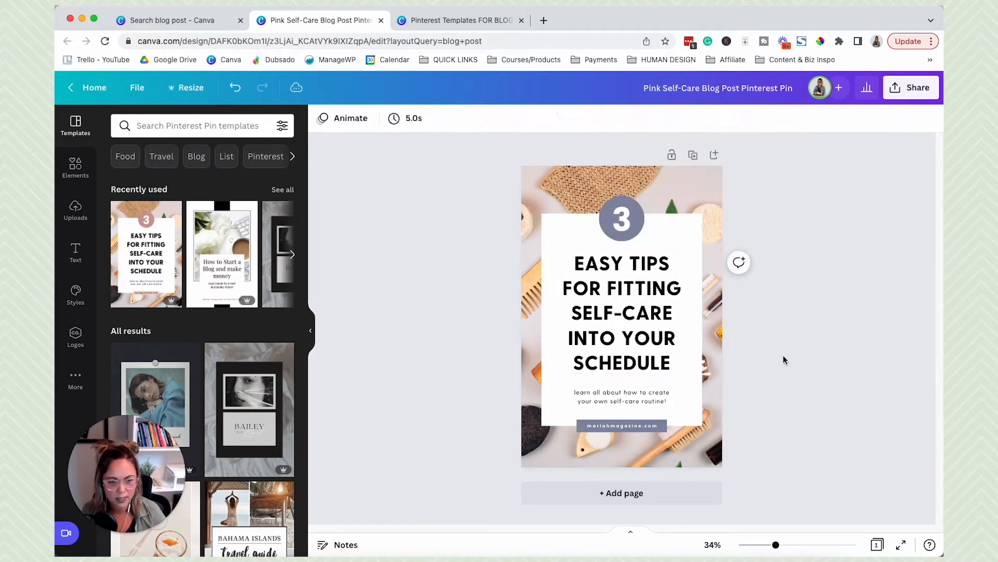
- Increase the subtitle's font size to 30, widen its text box to fit two lines and center it below the title
left_click(653, 402)
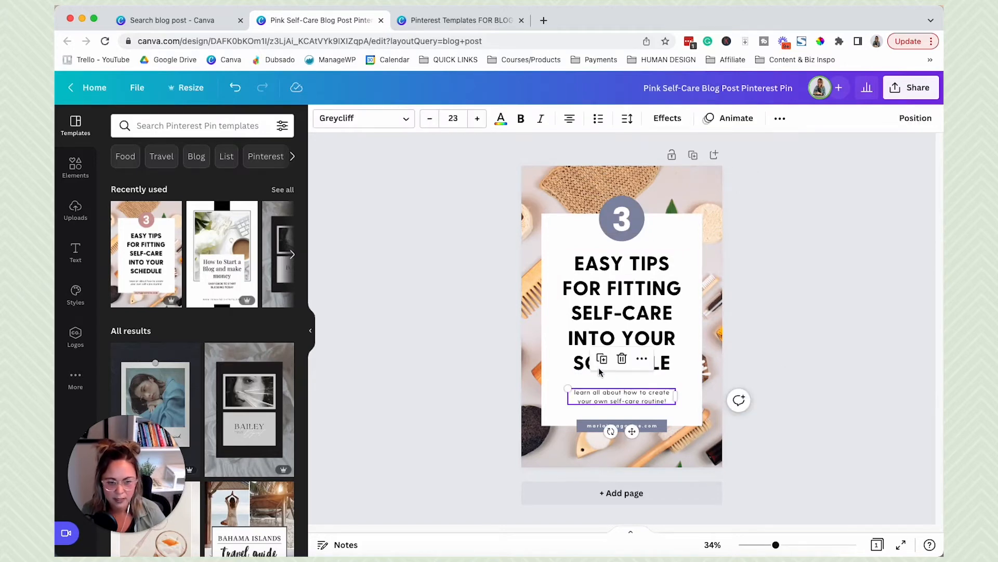
left_click(477, 119)
left_click(478, 118)
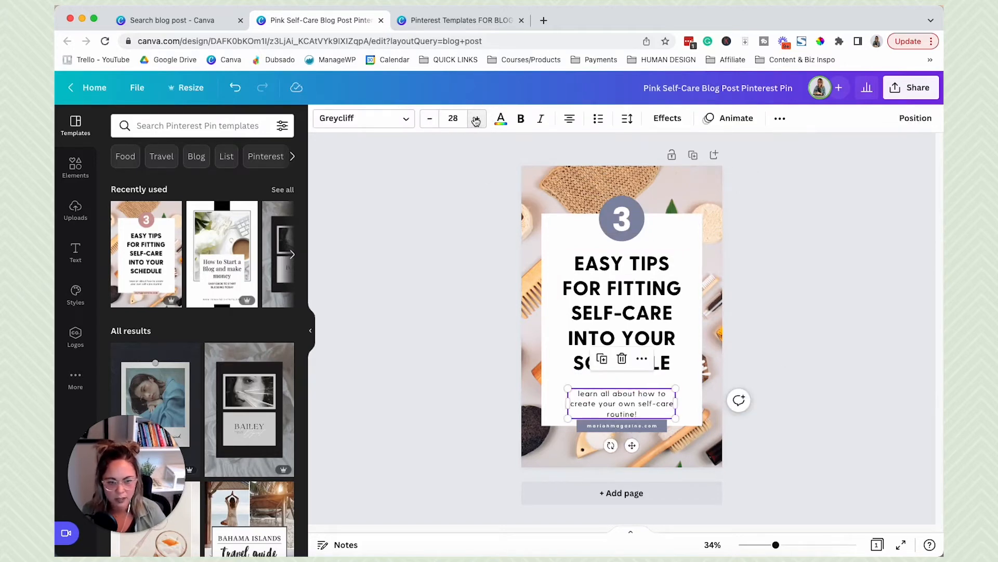
left_click(478, 118)
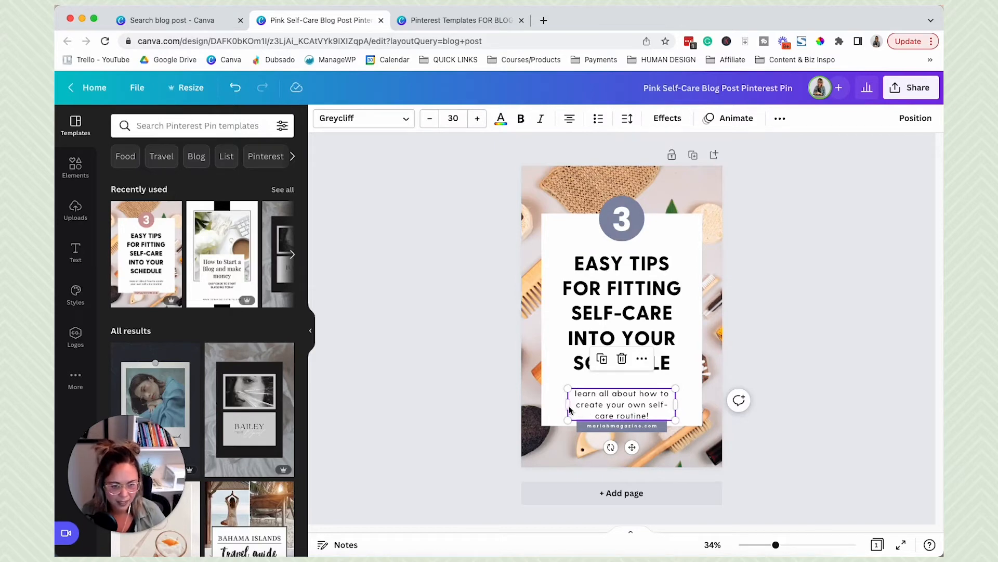
left_click_drag(565, 407, 543, 399)
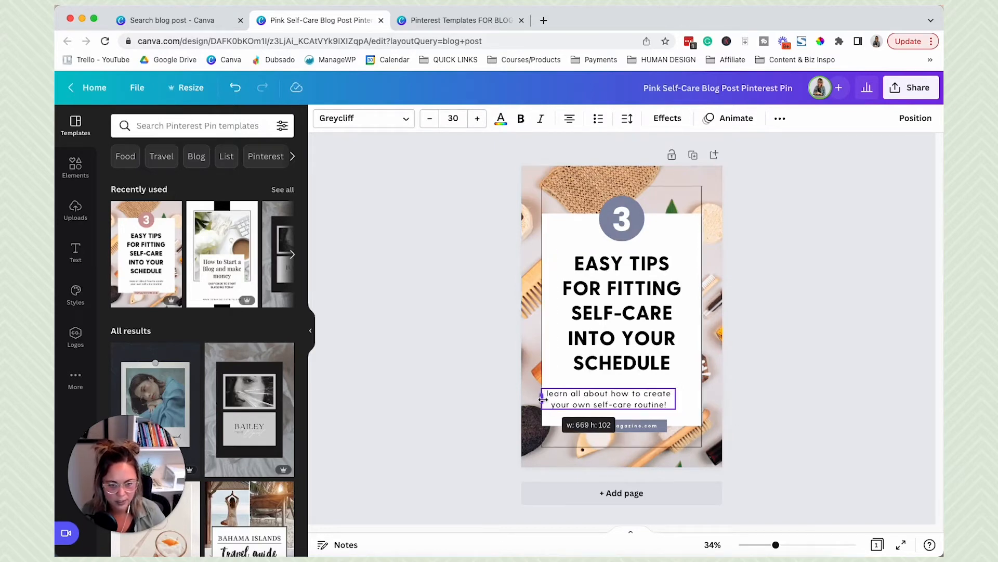
left_click_drag(643, 399, 655, 396)
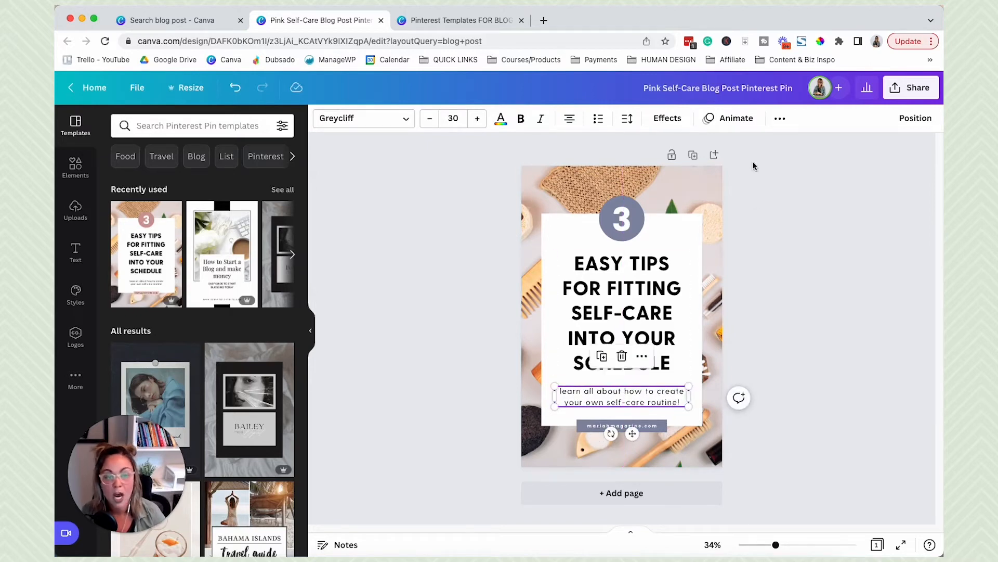
- Select the title and subtitle together and check the alignment options for centering them with each other
left_click(650, 302)
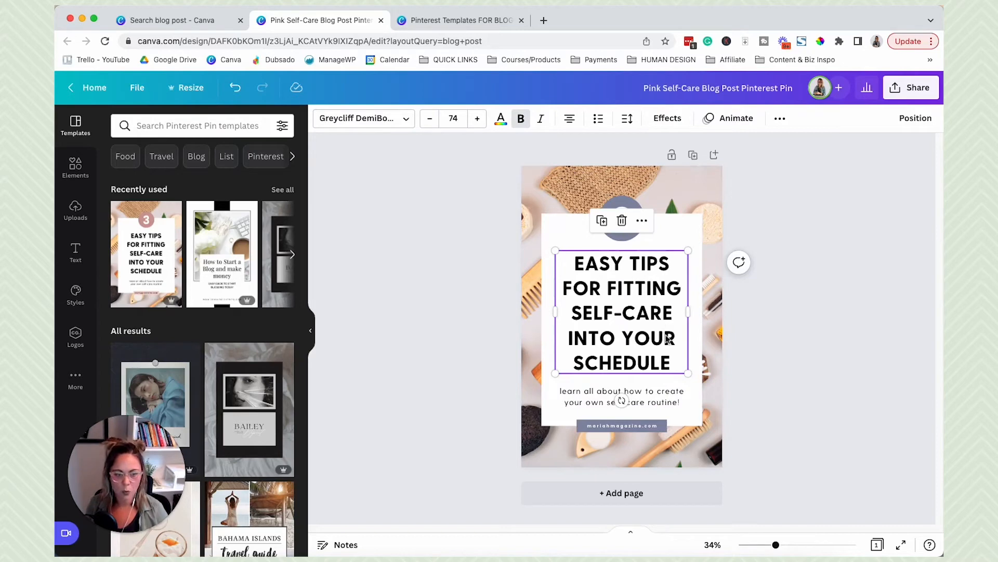
left_click(669, 402, "shift")
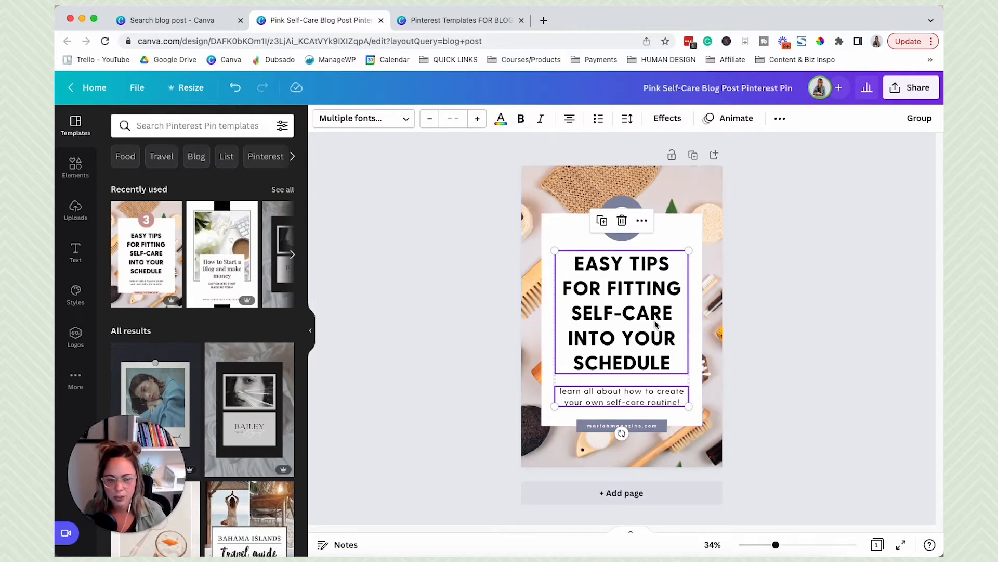
left_click(780, 119)
left_click(680, 148)
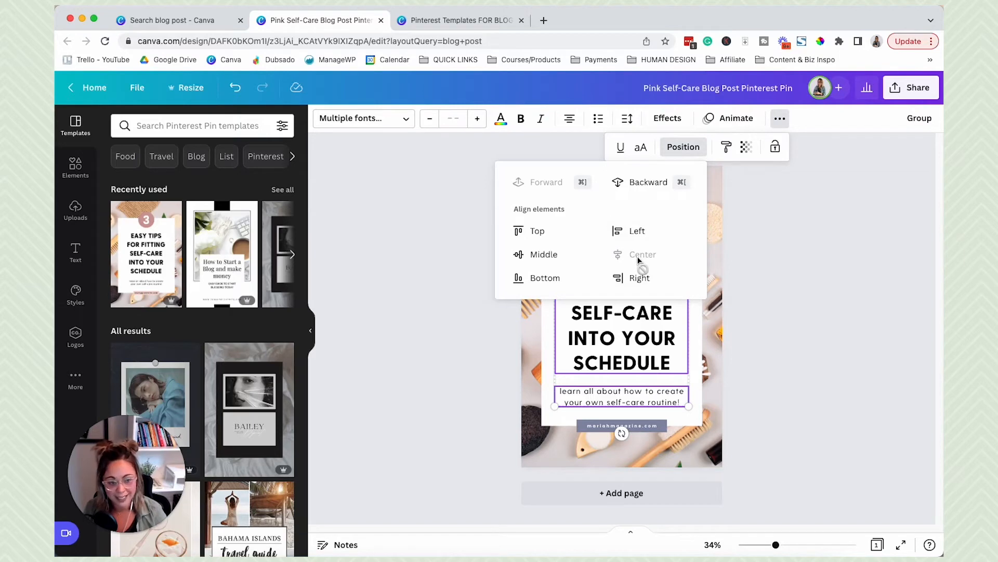
left_click(800, 311)
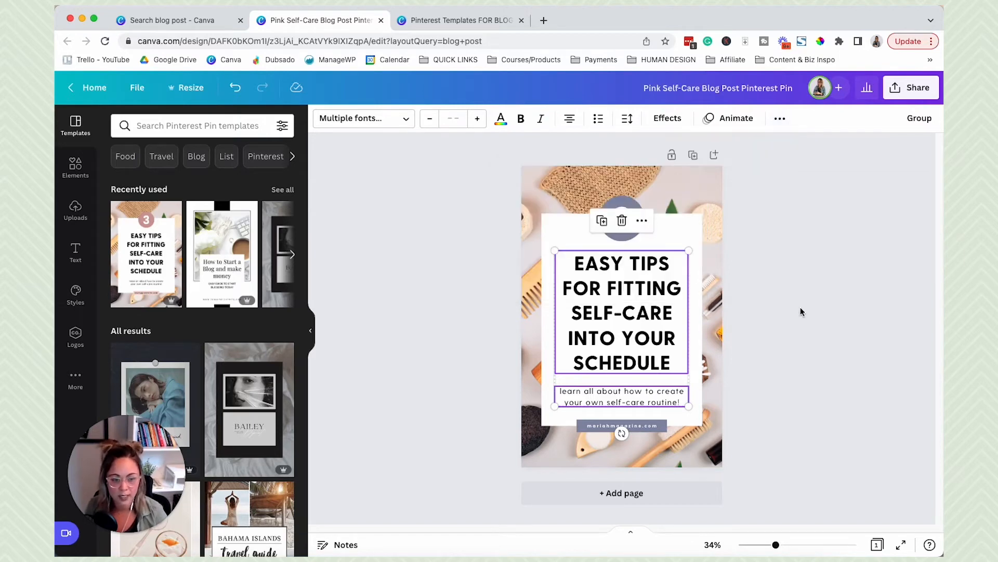
left_click(820, 346)
- Select the background photo and look through the uploaded images for a possible replacement
left_click(720, 456)
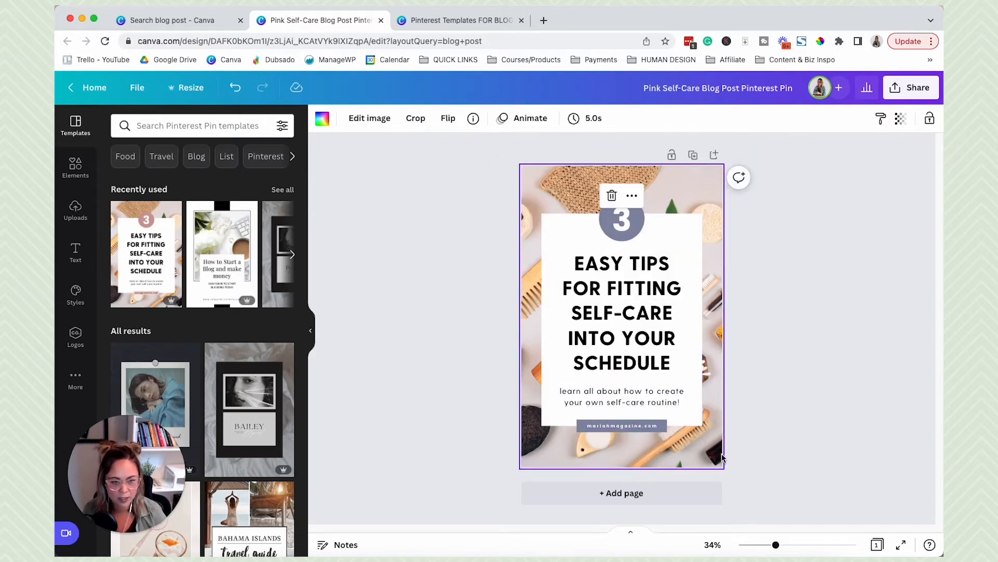
left_click(74, 210)
mouse_move(235, 376)
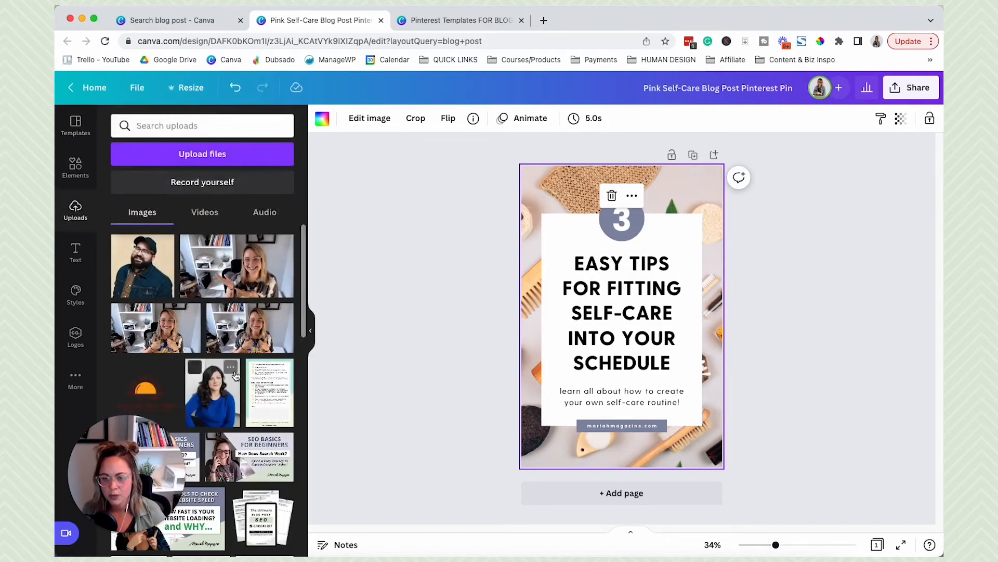
scroll(235, 376, "down", 10)
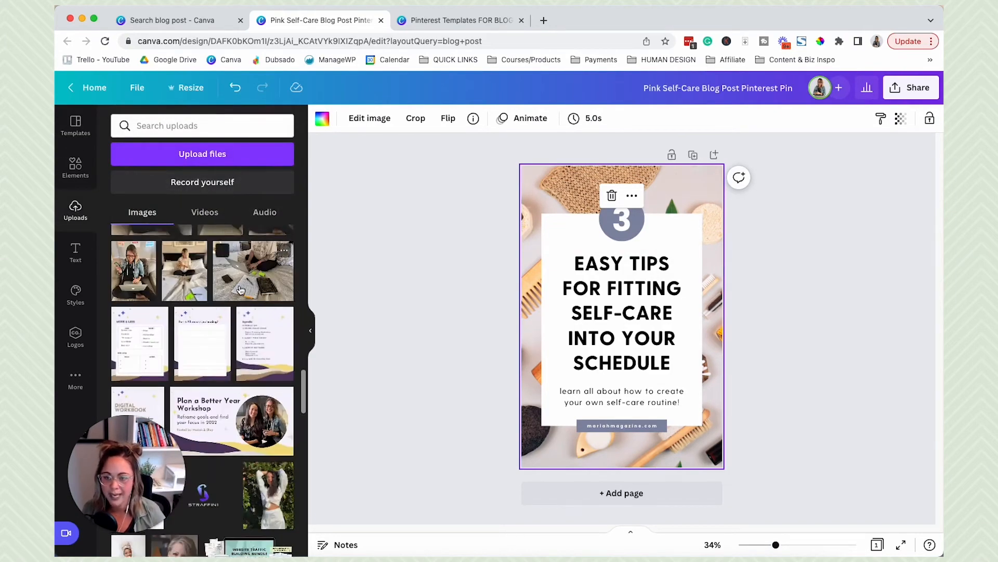
scroll(240, 289, "up", 10)
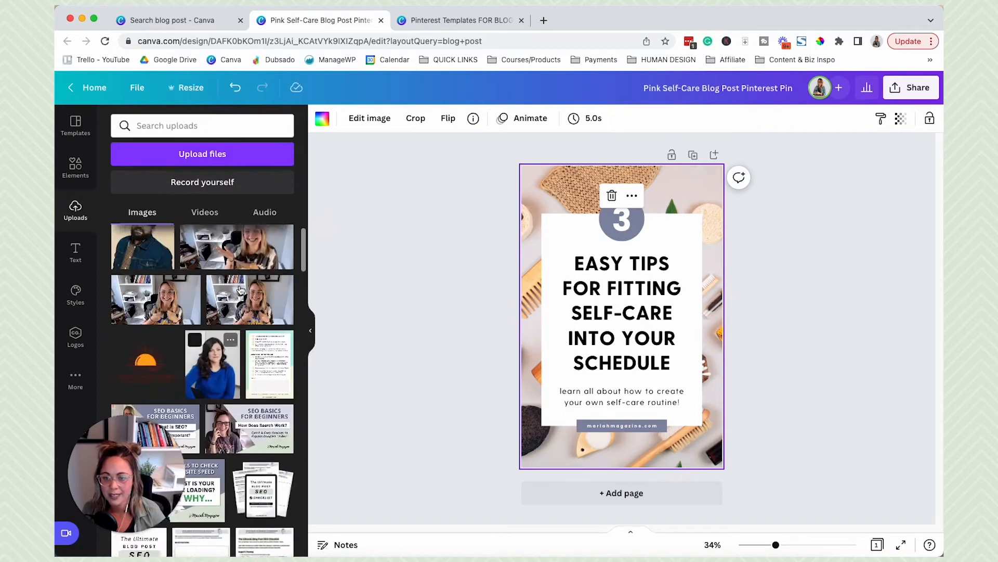
- Search the elements library for "money" and narrow the results to photos
left_click(74, 166)
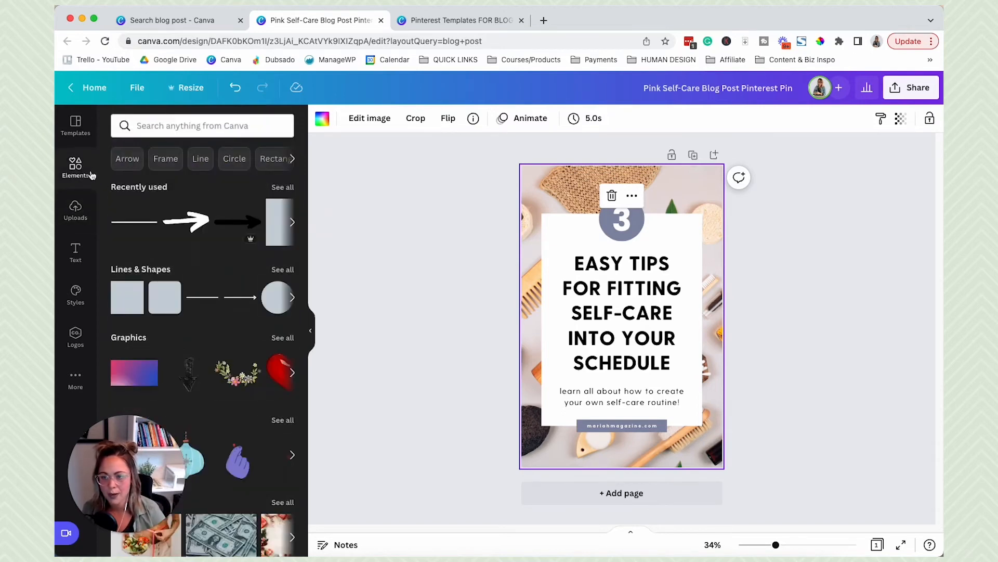
left_click(151, 126)
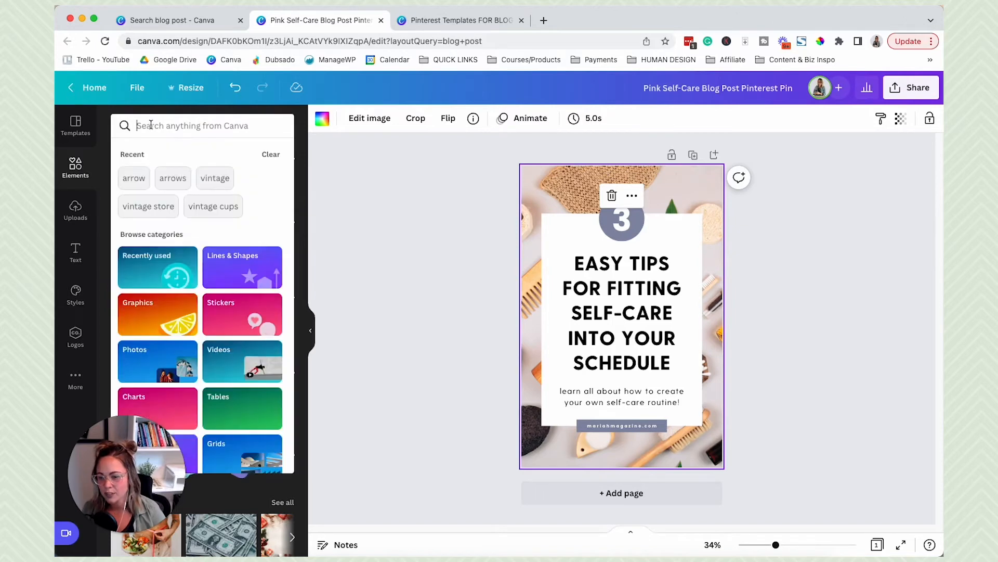
type("money")
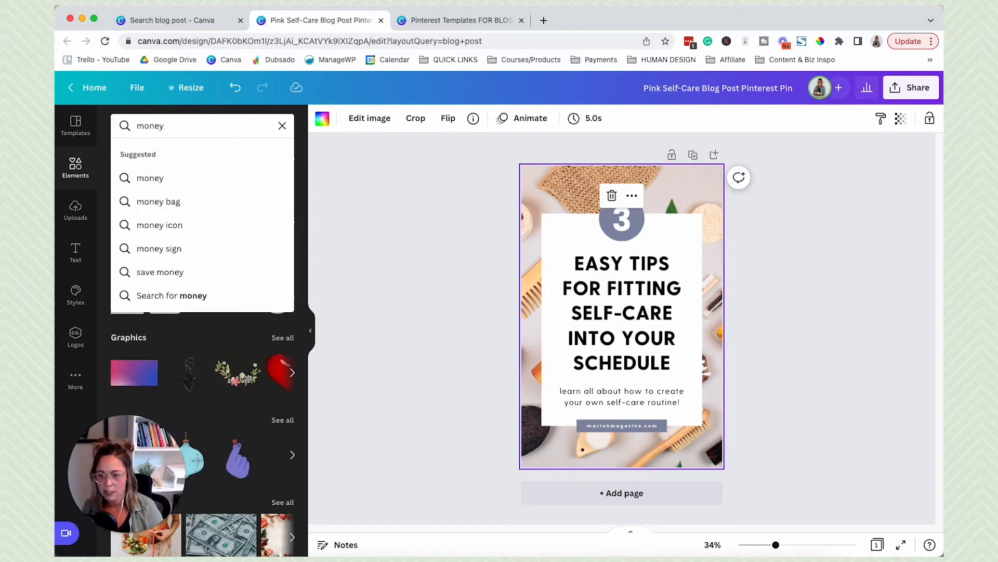
key("Return")
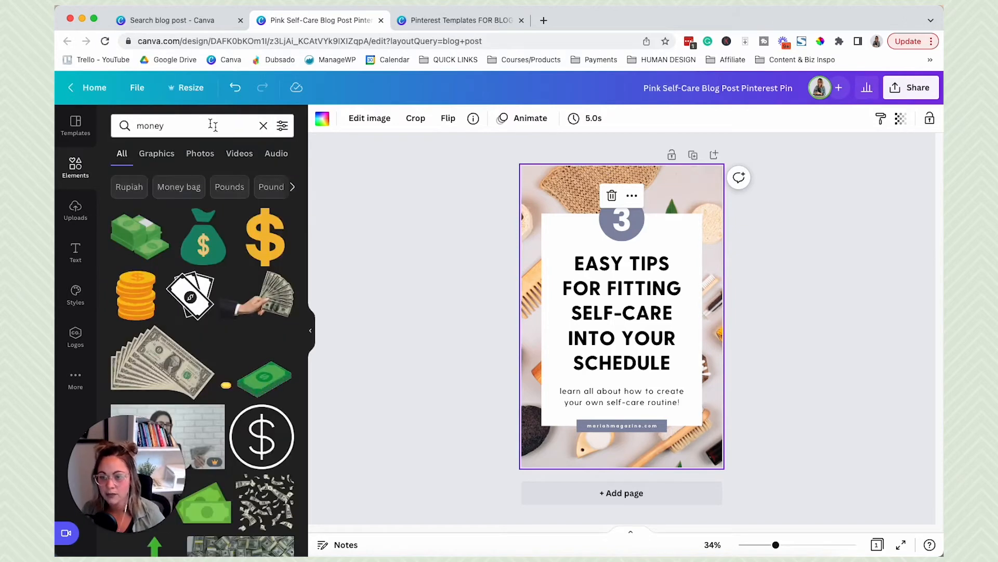
left_click(198, 153)
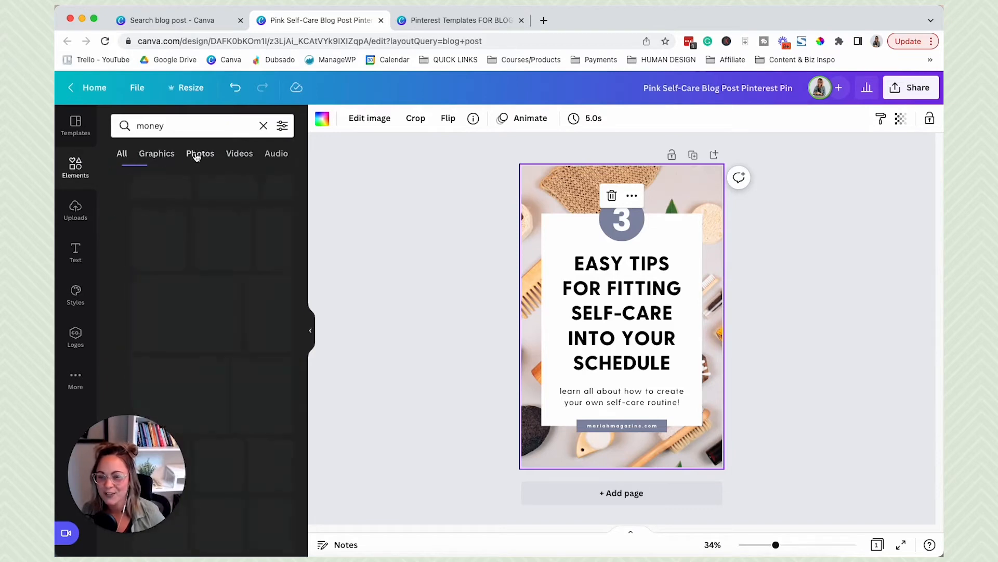
scroll(154, 289, "down", 2)
- Replace the background with the photo of stacked green bills, then swap it for the recommended photo of scattered dollar bills
left_click_drag(155, 290, 575, 232)
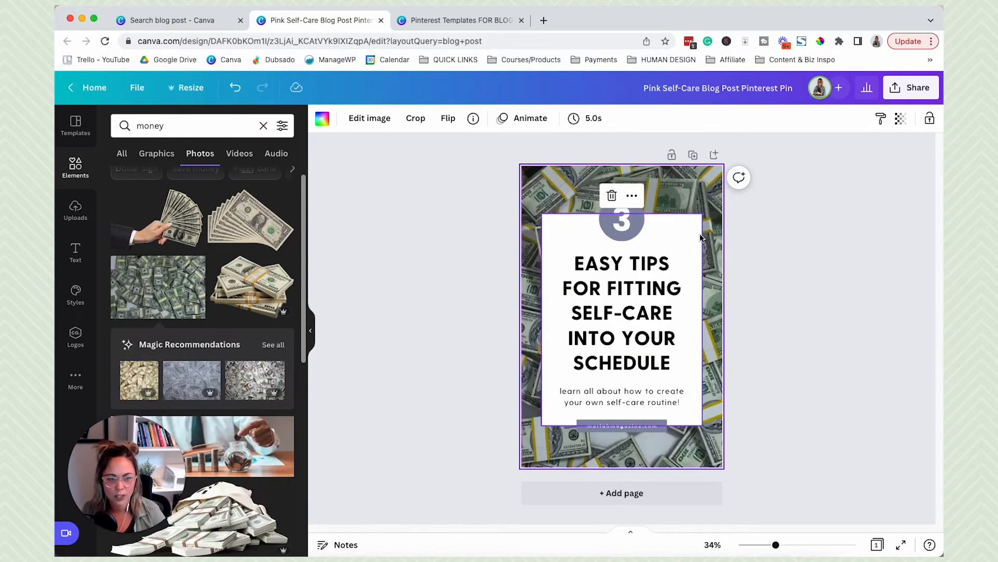
left_click_drag(242, 382, 523, 277)
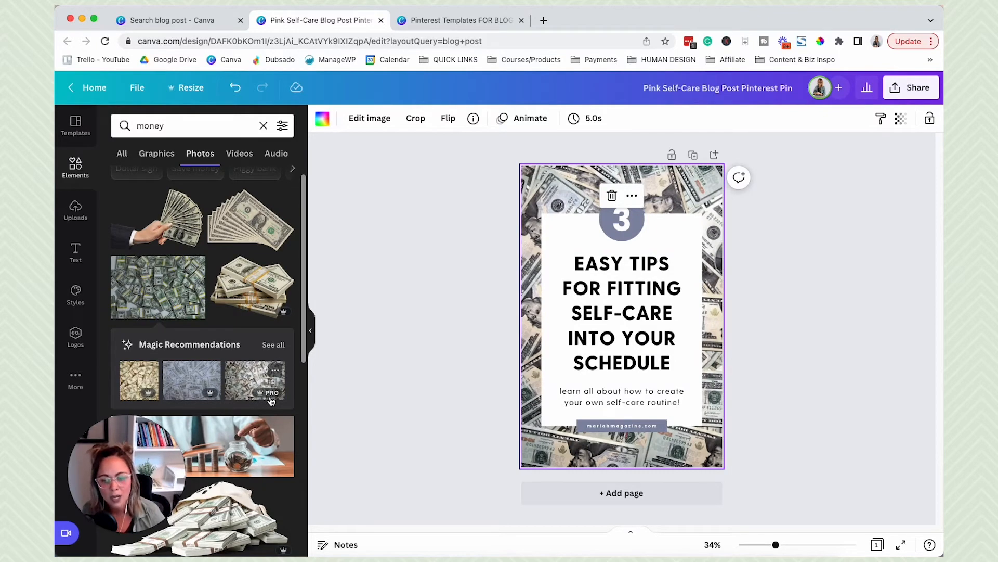
scroll(270, 401, "down", 1)
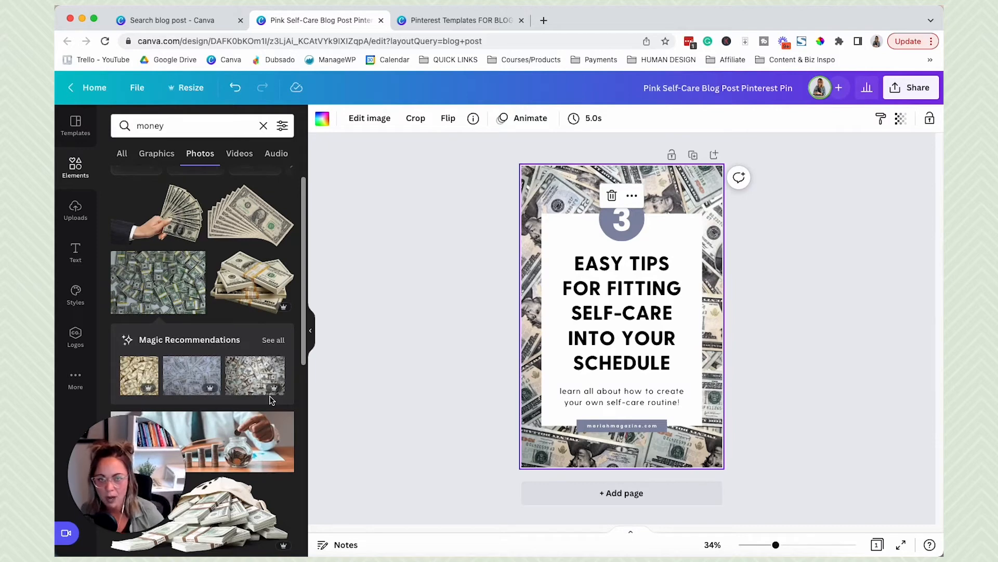
- Replace the title text with "HOW TO MAKE MONEY DOING WHAT YOU LOVE"
double_click(626, 315)
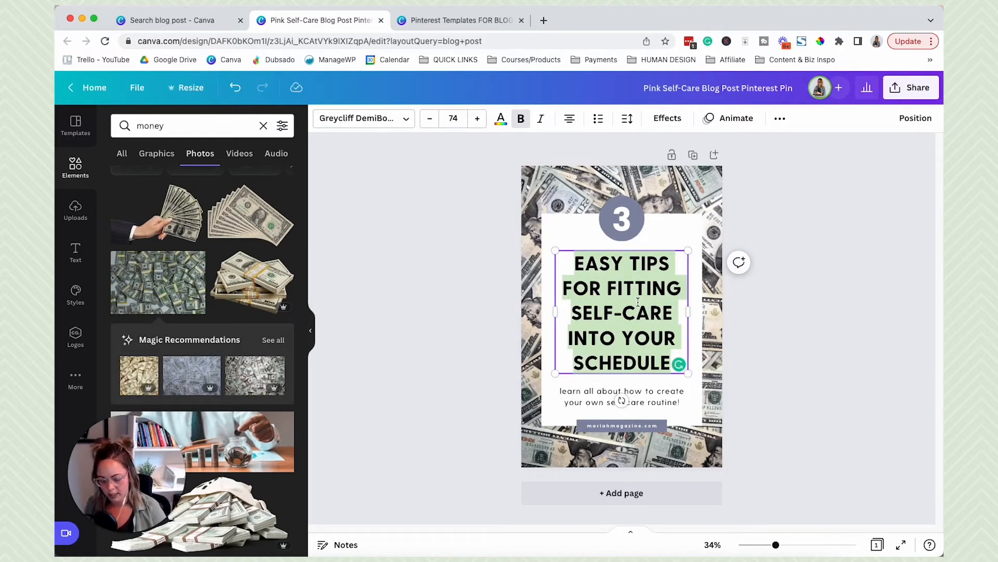
type("HOW TO ")
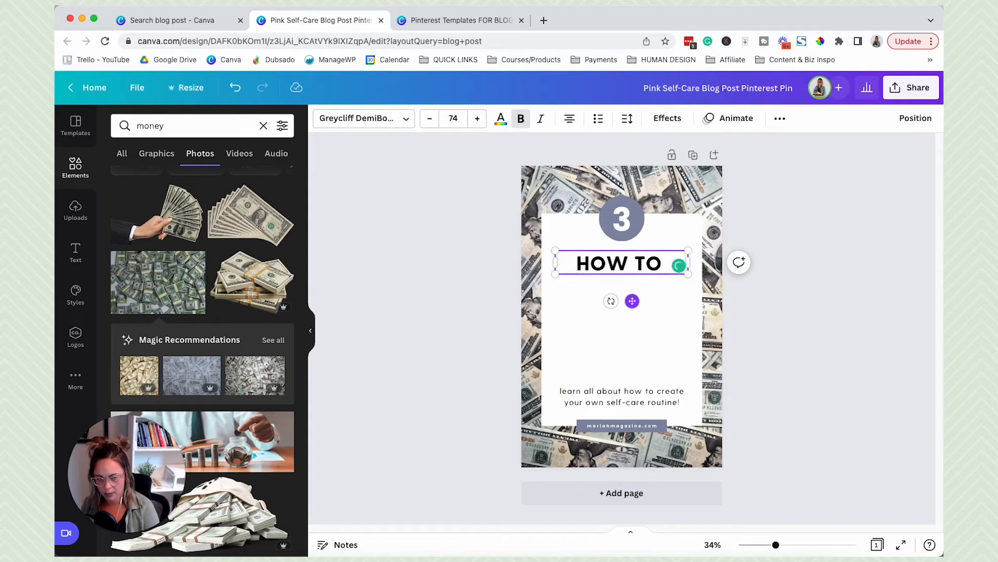
type("MAKE MONEY DOING WHAT YOU LOVE")
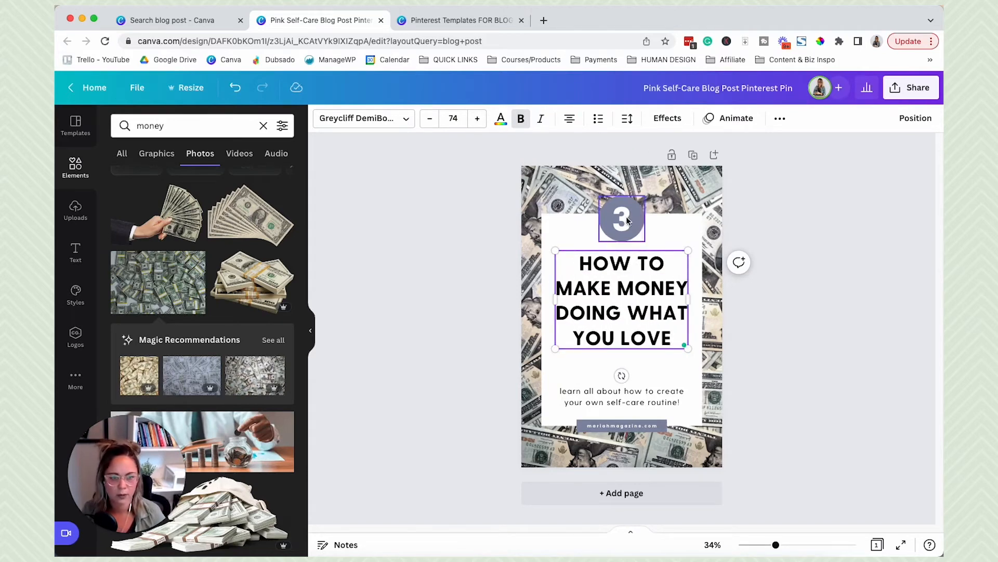
- Delete the round number 3 badge and move the title and subtitle up into the freed space on the white card
left_click(634, 223)
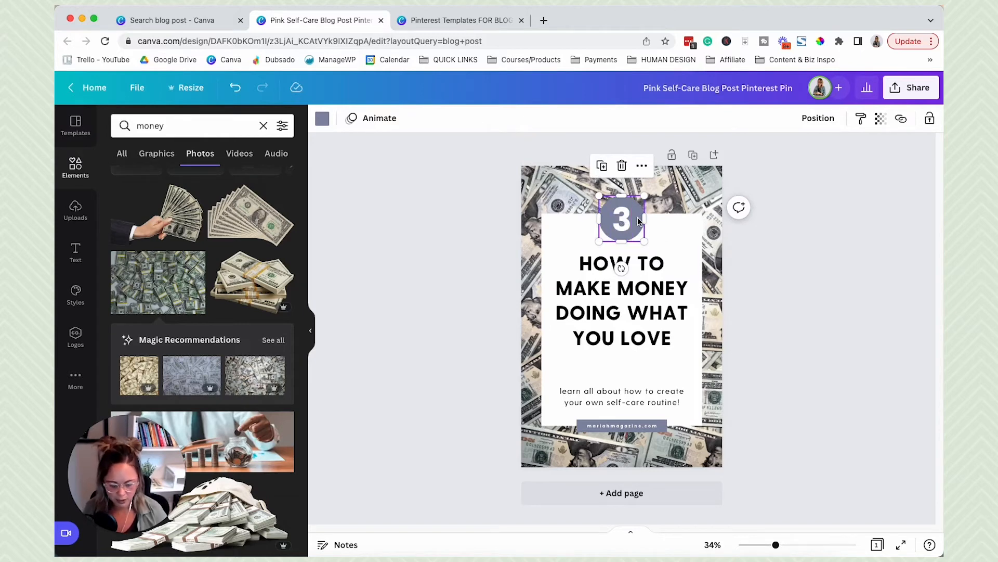
key("Delete")
left_click(634, 260)
left_click_drag(633, 306, 633, 286)
left_click_drag(649, 391, 651, 354)
- Move the website address bar up inside the white card, enlarge its text to 19.6 and stretch the bar across the card's full width
left_click(651, 424)
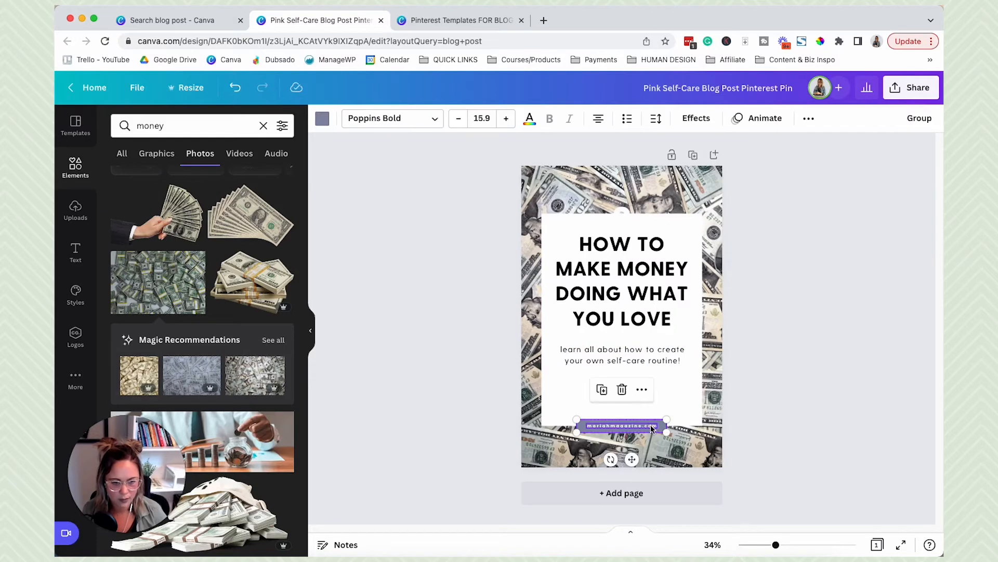
left_click_drag(652, 425, 703, 412)
left_click(670, 396)
left_click(673, 414)
left_click_drag(568, 411, 542, 411)
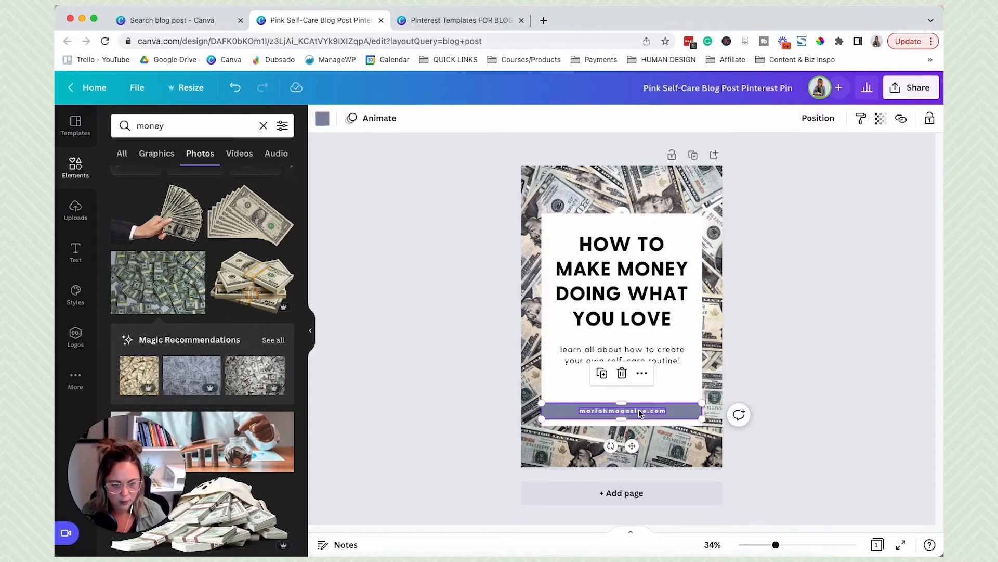
- Set the website address text to all uppercase, comparing it with the lowercase version
left_click(639, 410)
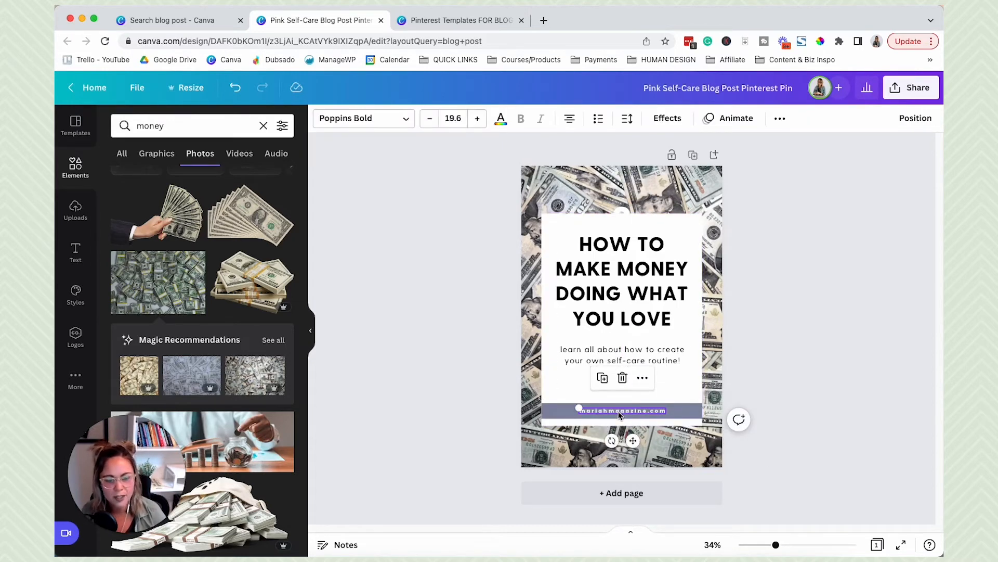
left_click(781, 120)
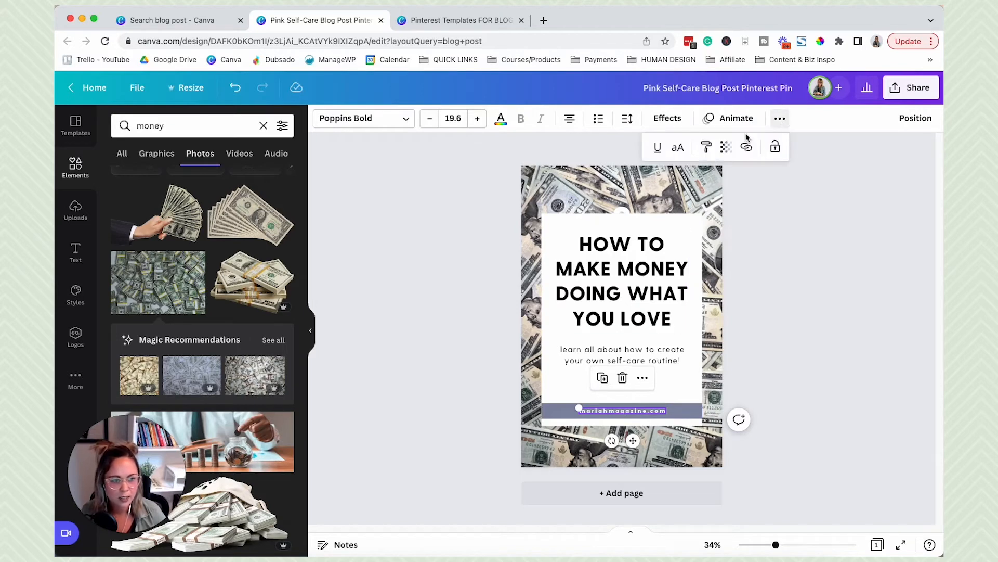
left_click(678, 149)
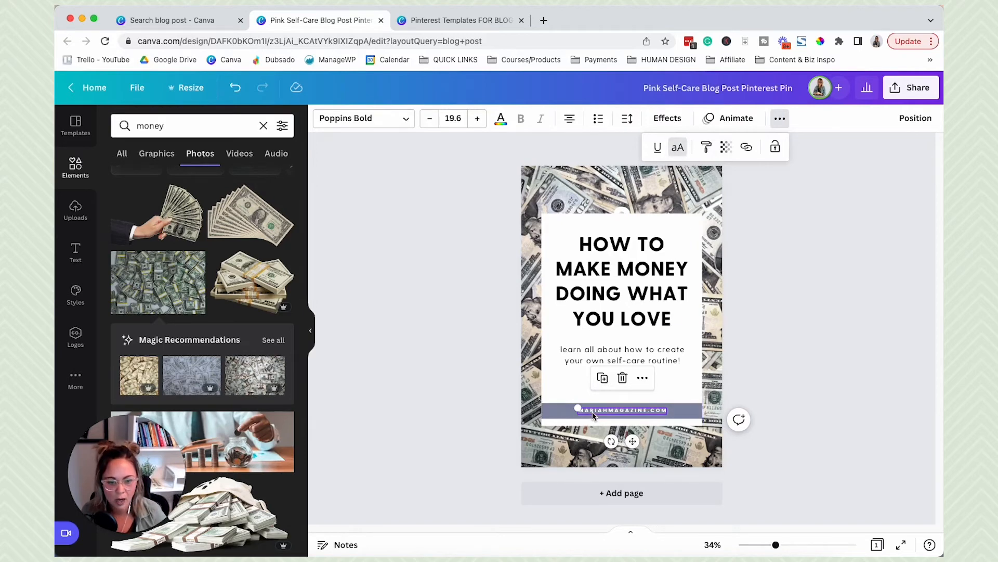
left_click(678, 149)
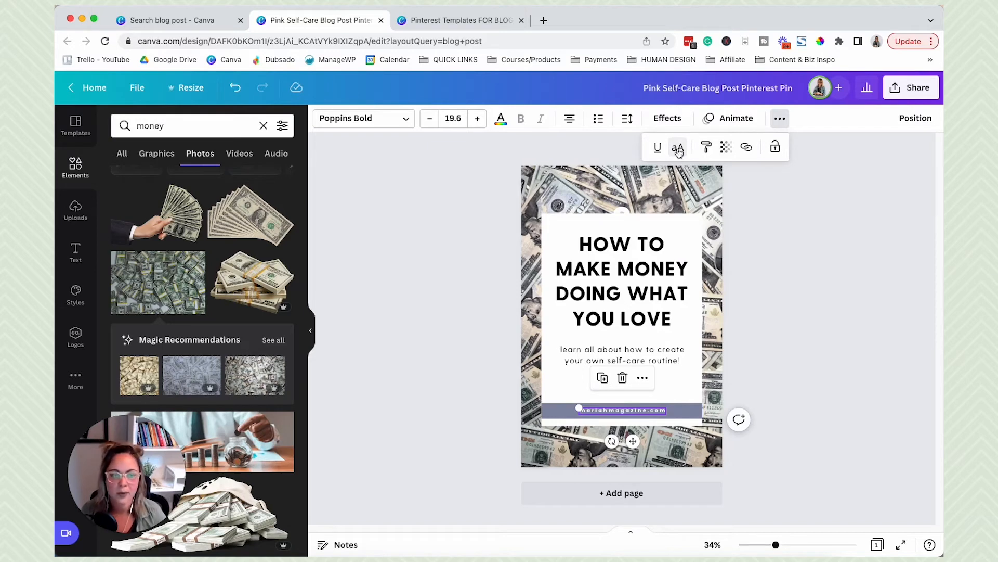
left_click(678, 150)
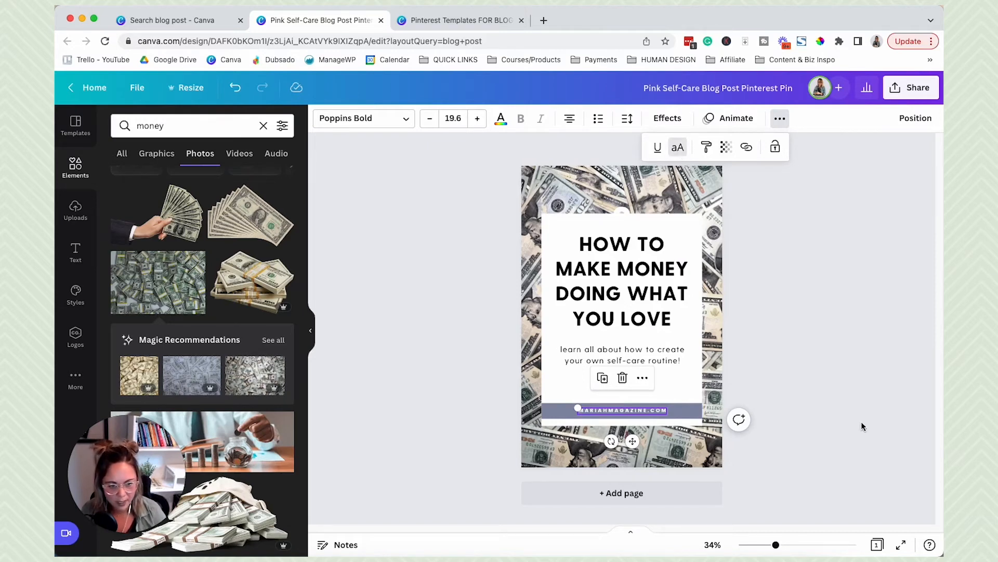
- Recolor the bar behind the website address with the dark green brand color
left_click(685, 410)
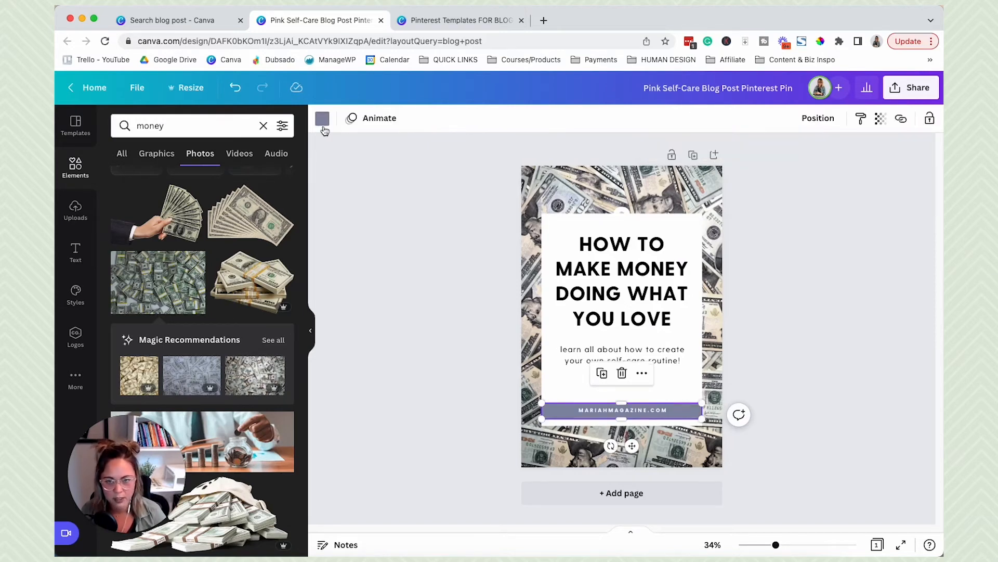
left_click(322, 123)
left_click(277, 269)
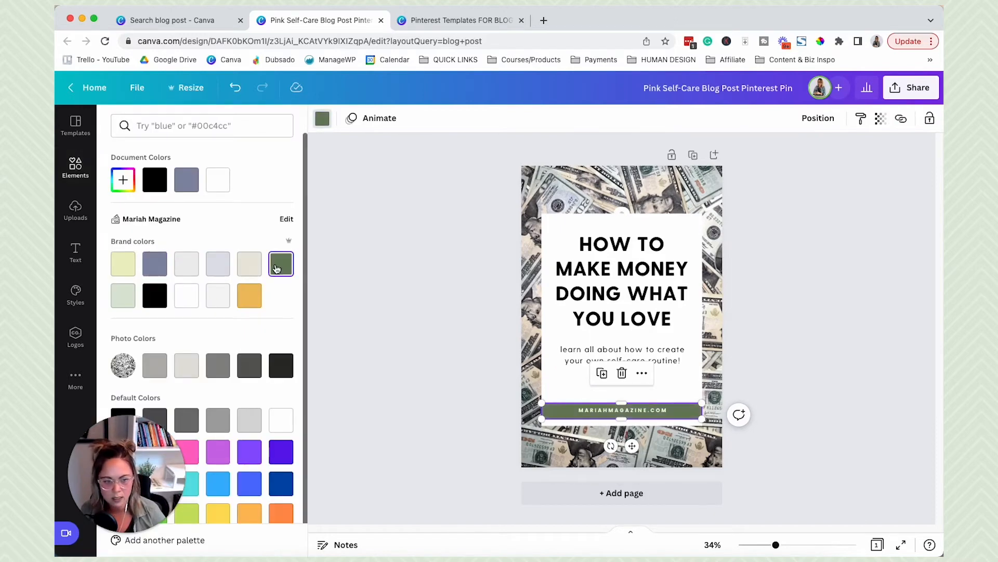
left_click(811, 350)
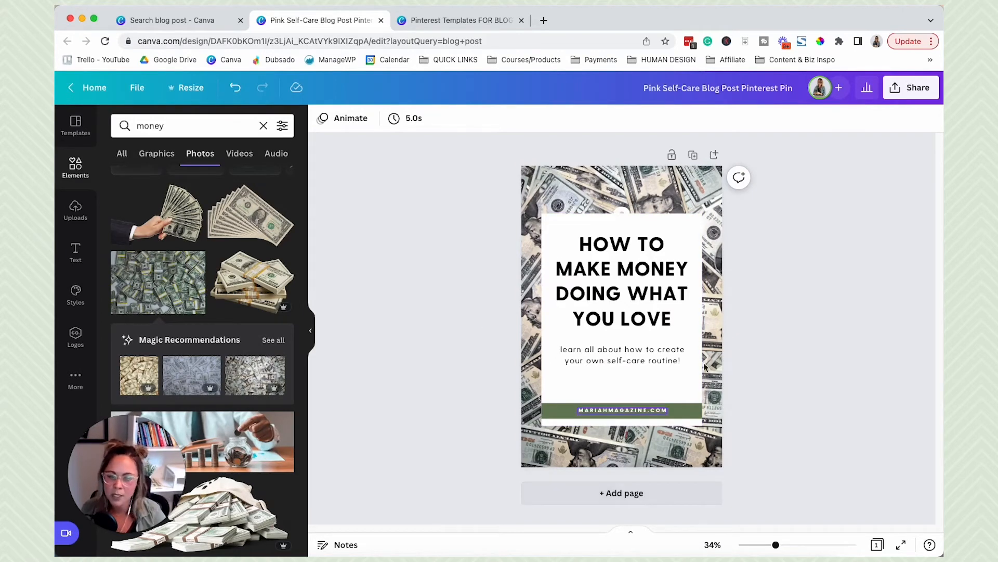
- Add a second page and apply the "Bahama Islands travel guide" Pinterest pin template to it
left_click(643, 500)
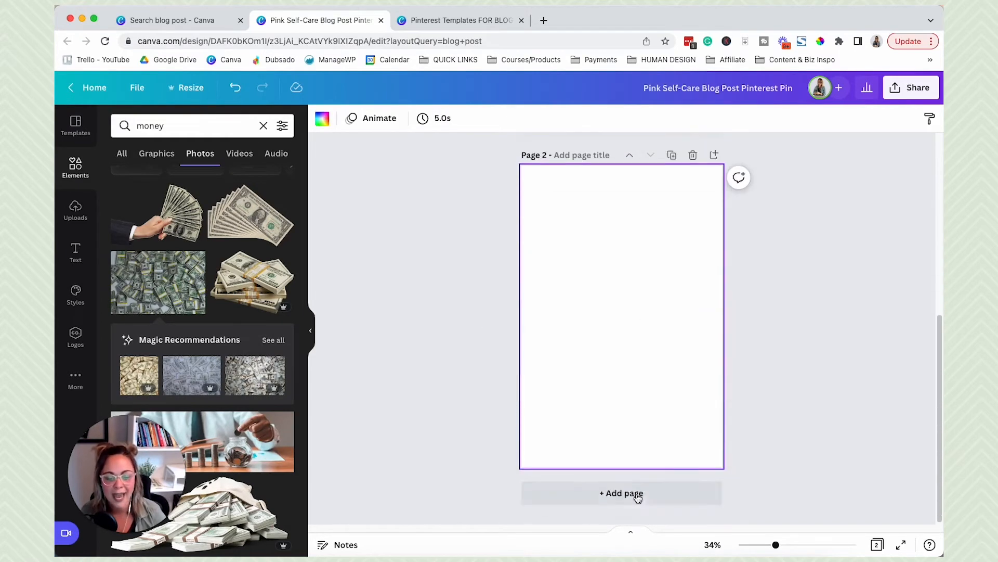
left_click(76, 127)
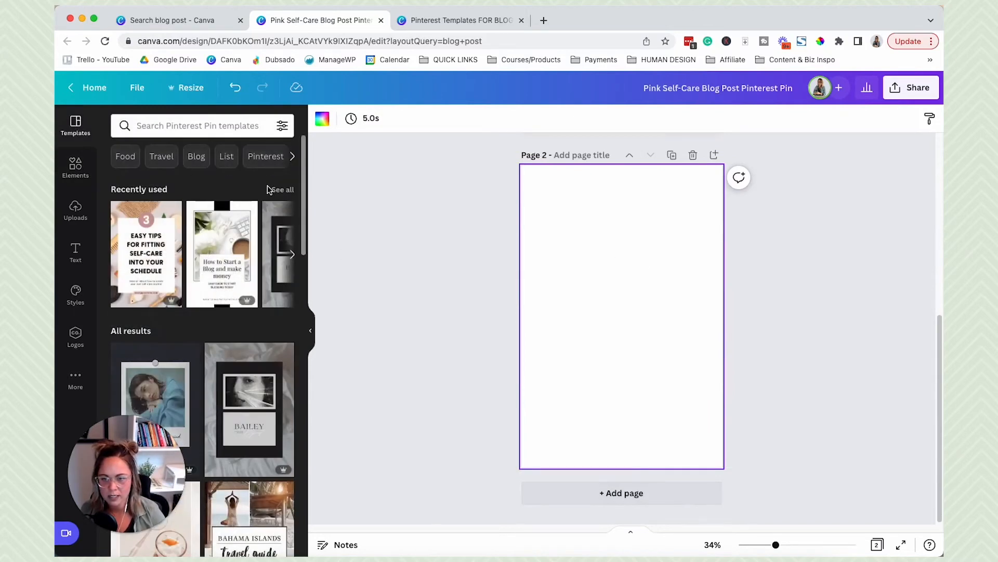
scroll(267, 332, "down", 5)
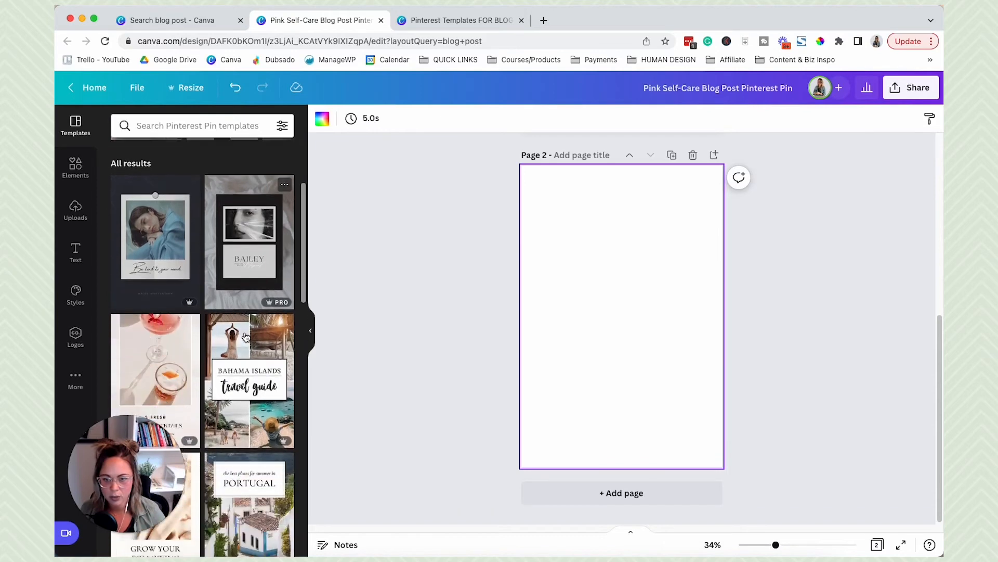
scroll(246, 337, "down", 1)
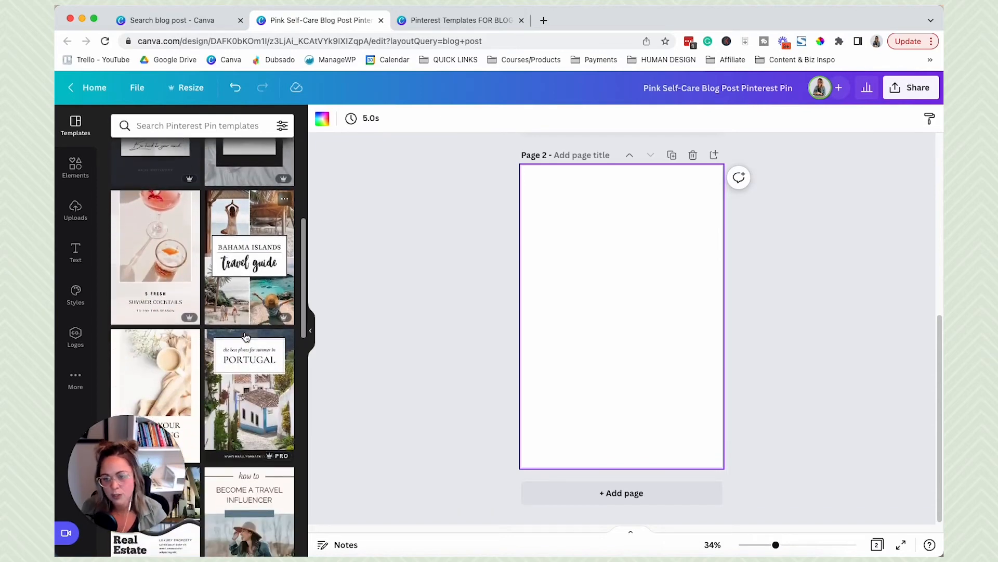
left_click(256, 288)
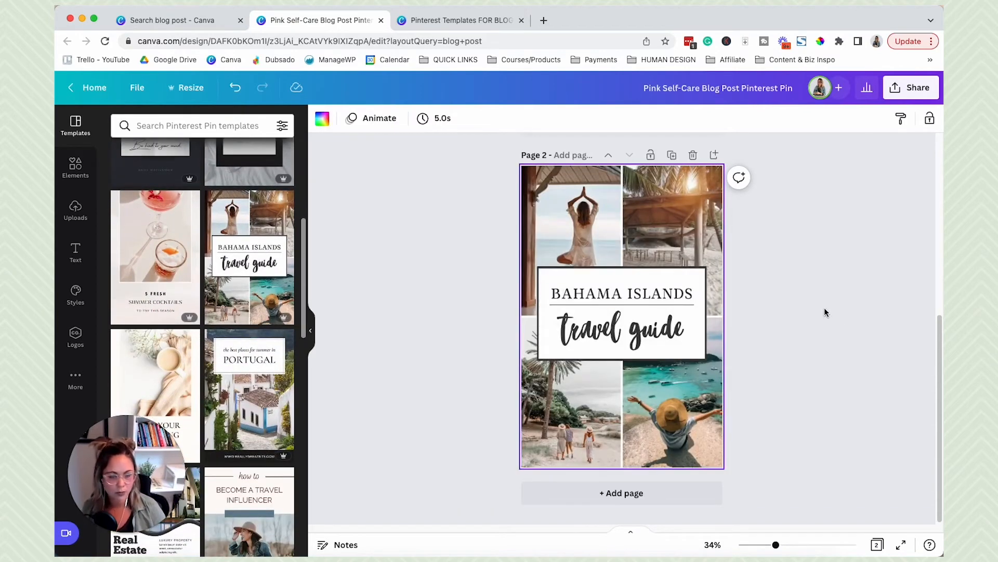
- Replace the four collage photos on page 2 with different money photos, including green bill stacks and coin stacks with seedlings
left_click(75, 166)
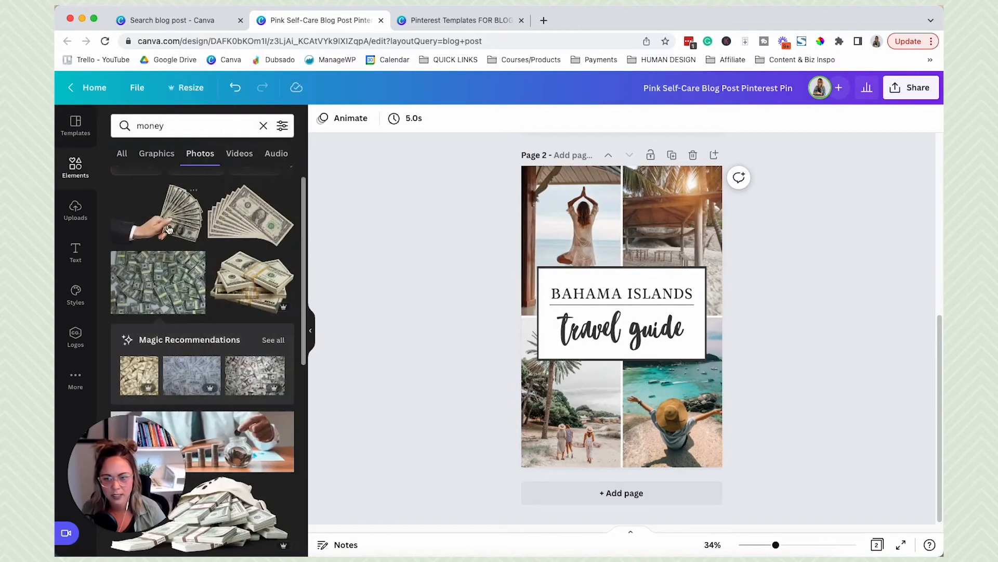
left_click_drag(241, 263, 557, 240)
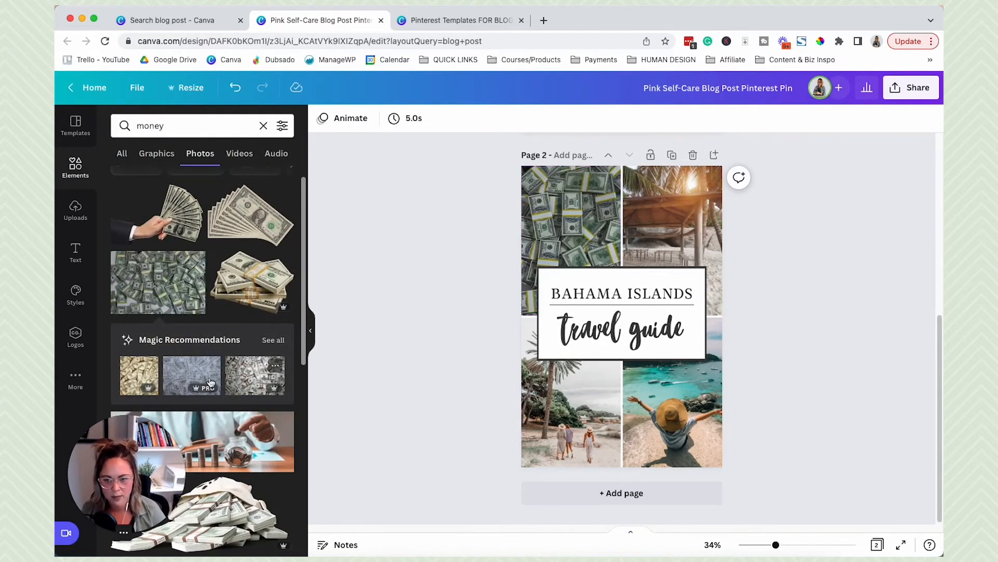
left_click_drag(208, 371, 653, 240)
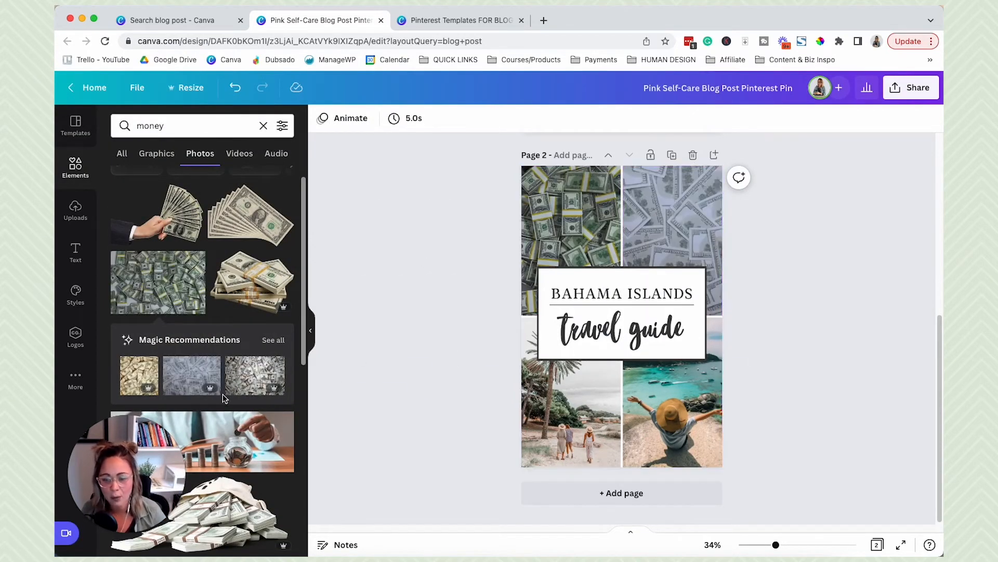
scroll(222, 394, "down", 5)
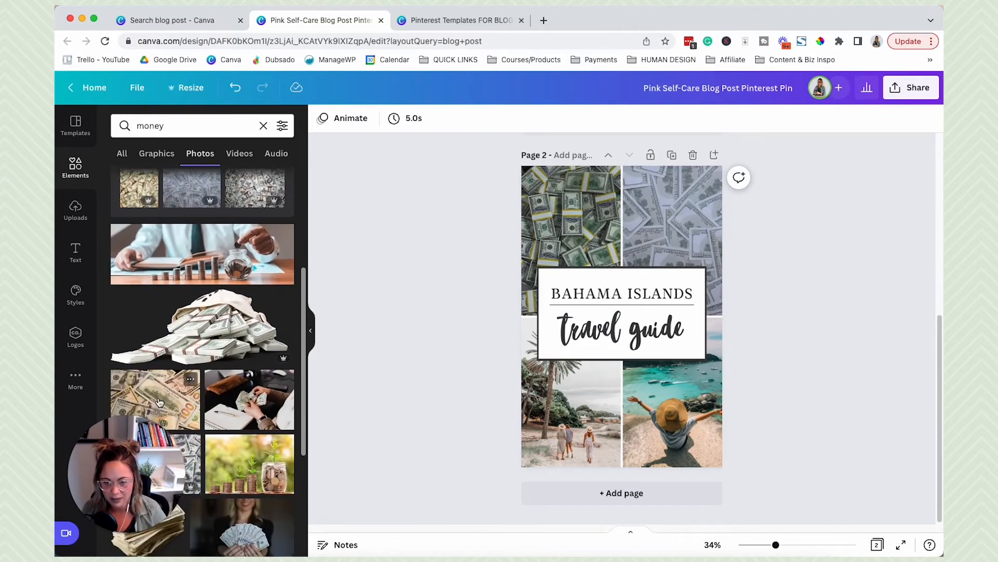
left_click_drag(159, 402, 563, 421)
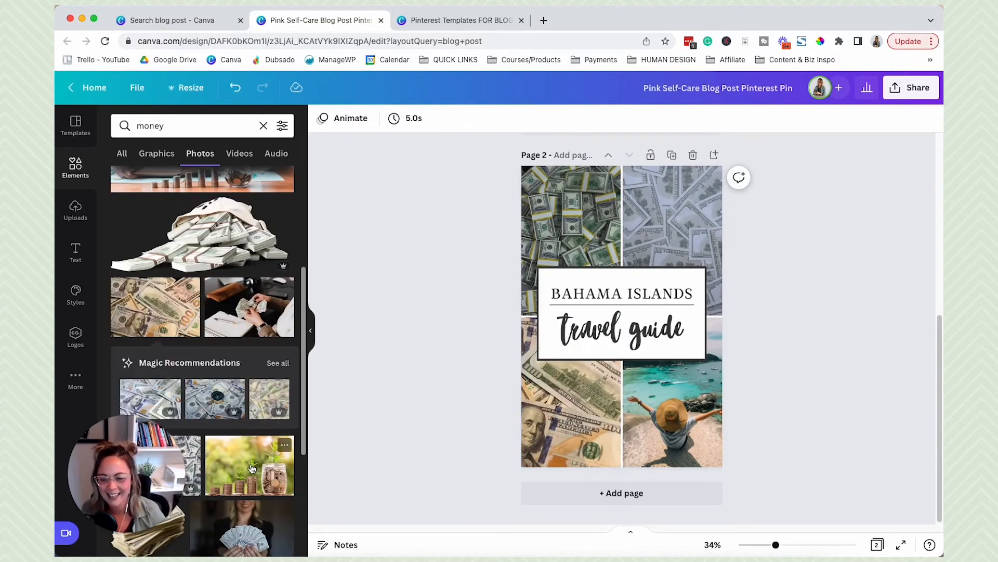
left_click_drag(251, 469, 671, 410)
- Select the "travel guide" text and check the font choices available for it
left_click(602, 334)
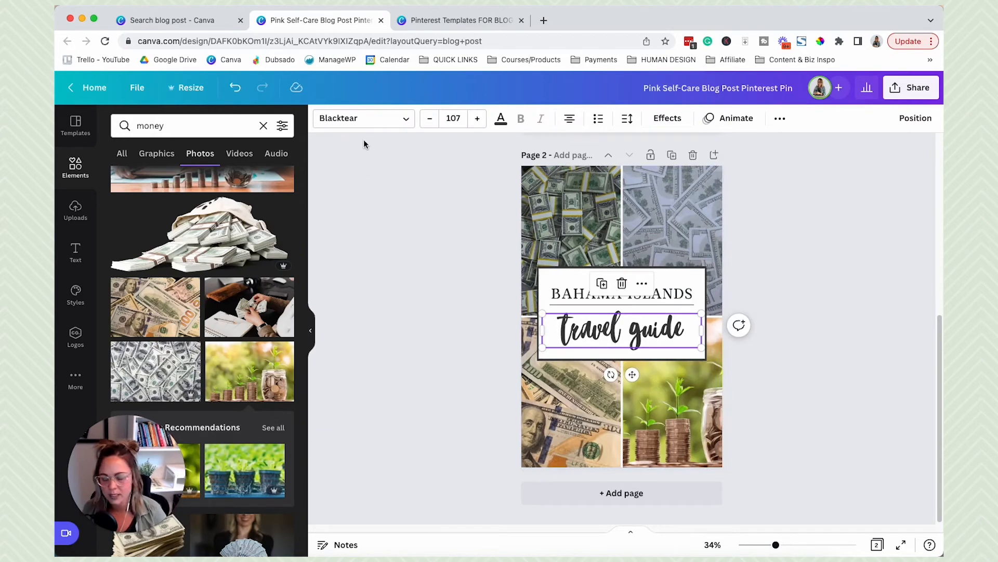
left_click(364, 124)
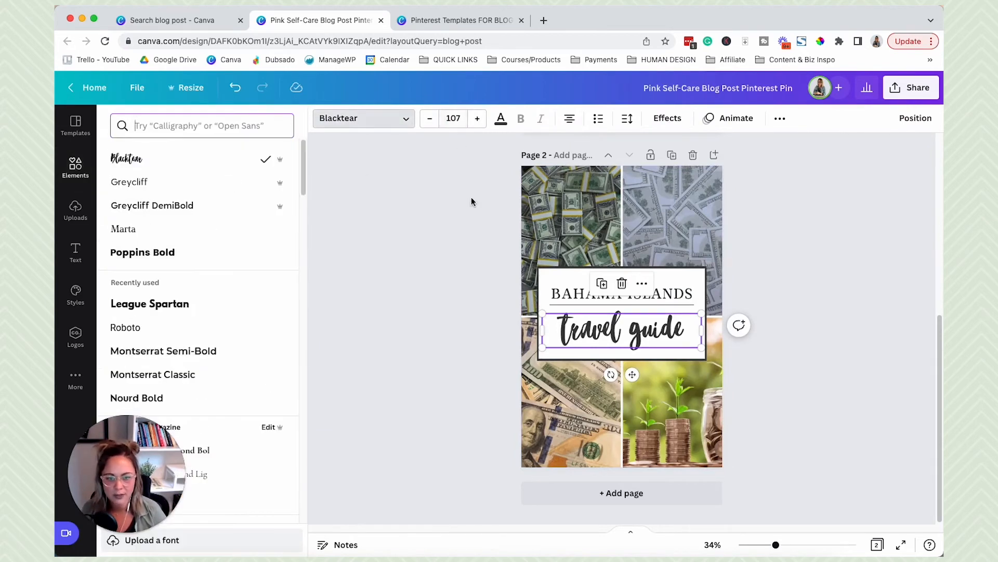
left_click(471, 198)
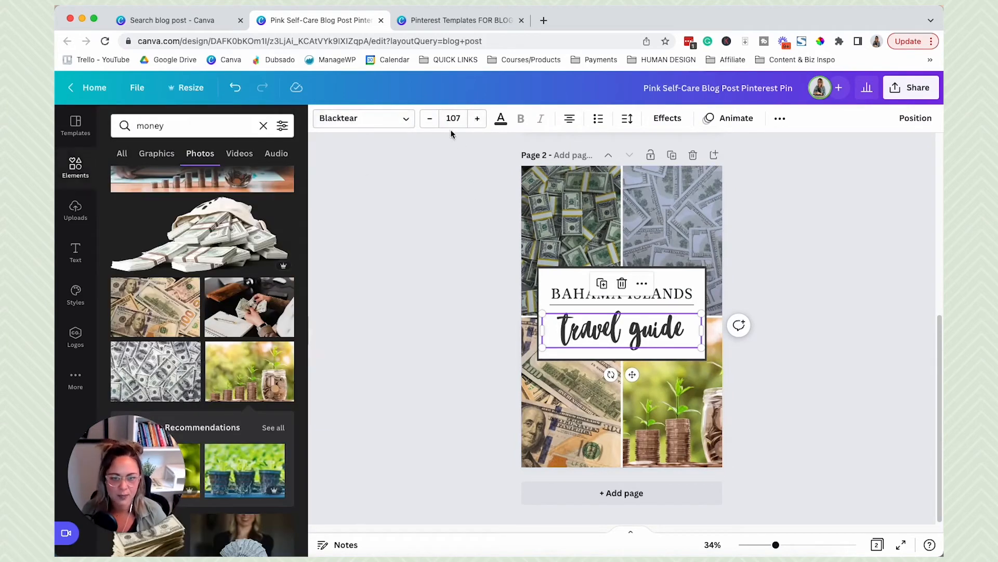
- Recolor the white title box on page 2 with the green document color
left_click(701, 271)
left_click(323, 121)
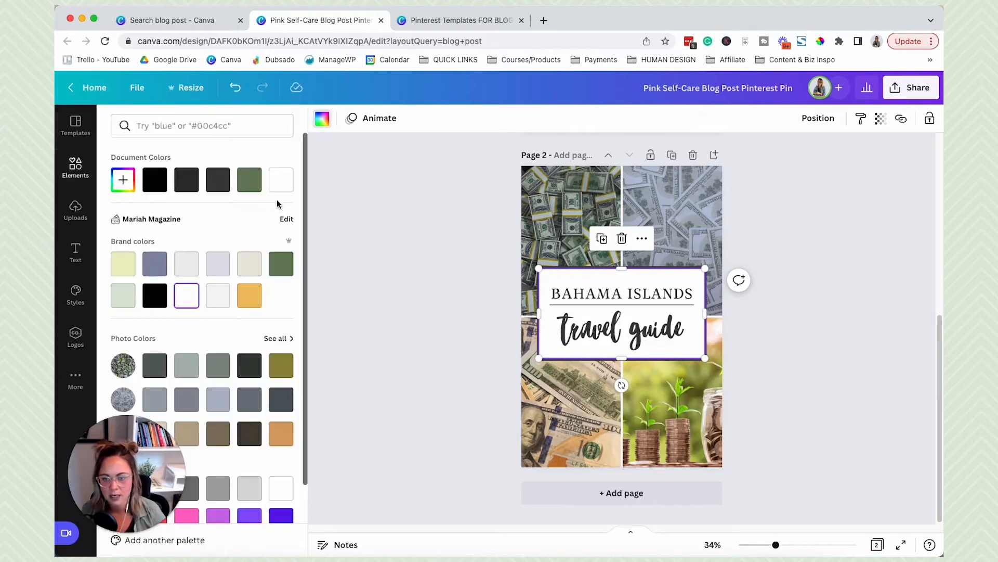
left_click(250, 180)
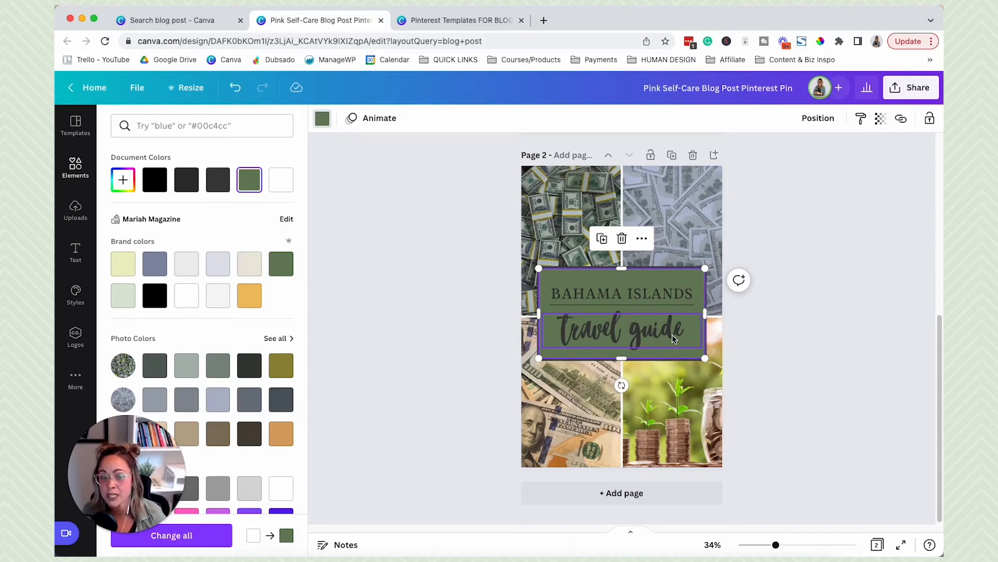
- Change both the "Bahama Islands" and "travel guide" texts to white
left_click(671, 299)
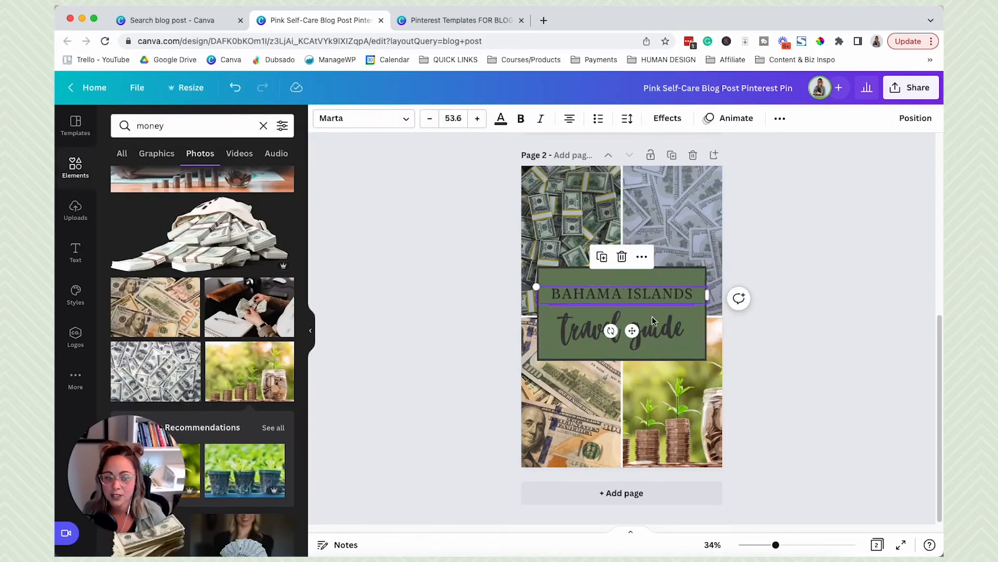
left_click(653, 319, "shift")
left_click(501, 119)
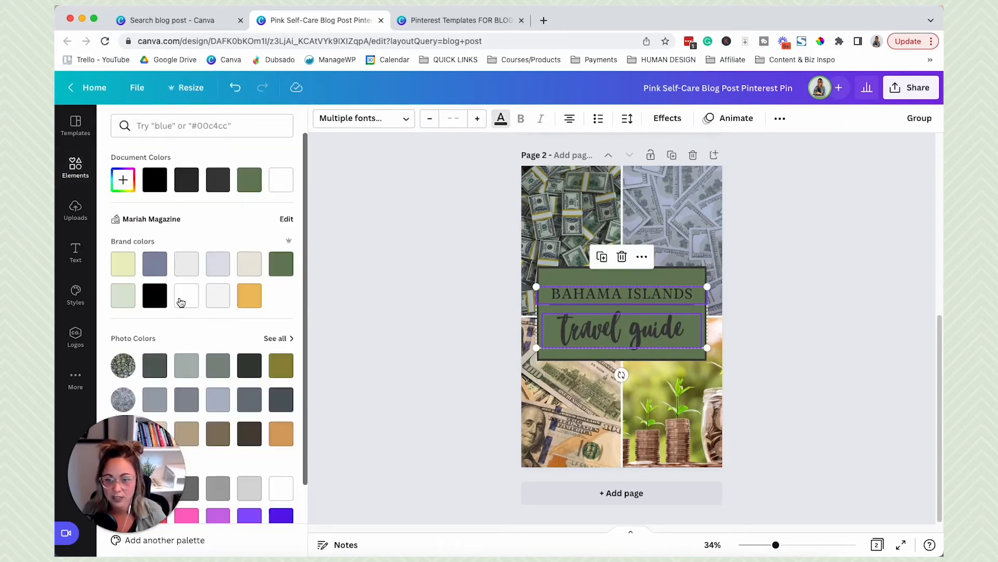
left_click(276, 188)
left_click(828, 376)
left_click(829, 376)
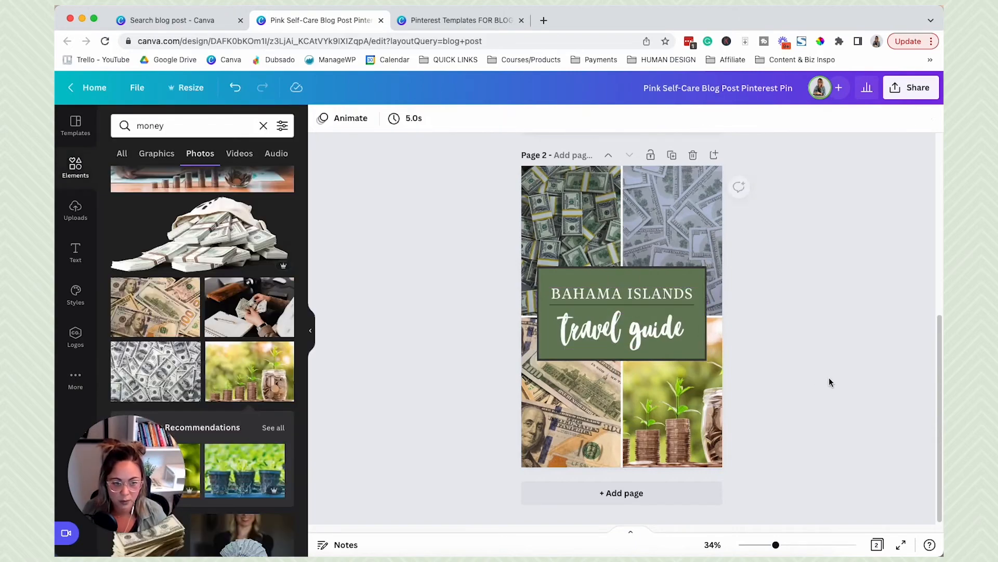
- Review the two finished pin pages and add a blank third page to the design
scroll(797, 375, "up", 2)
scroll(796, 375, "up", 4)
scroll(797, 392, "down", 3)
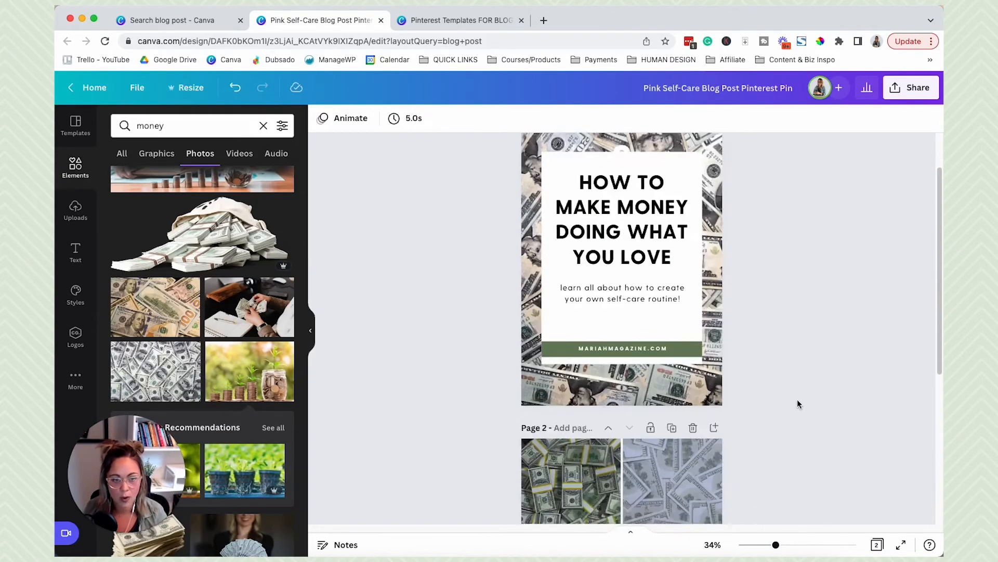
scroll(817, 423, "down", 3)
scroll(817, 424, "up", 6)
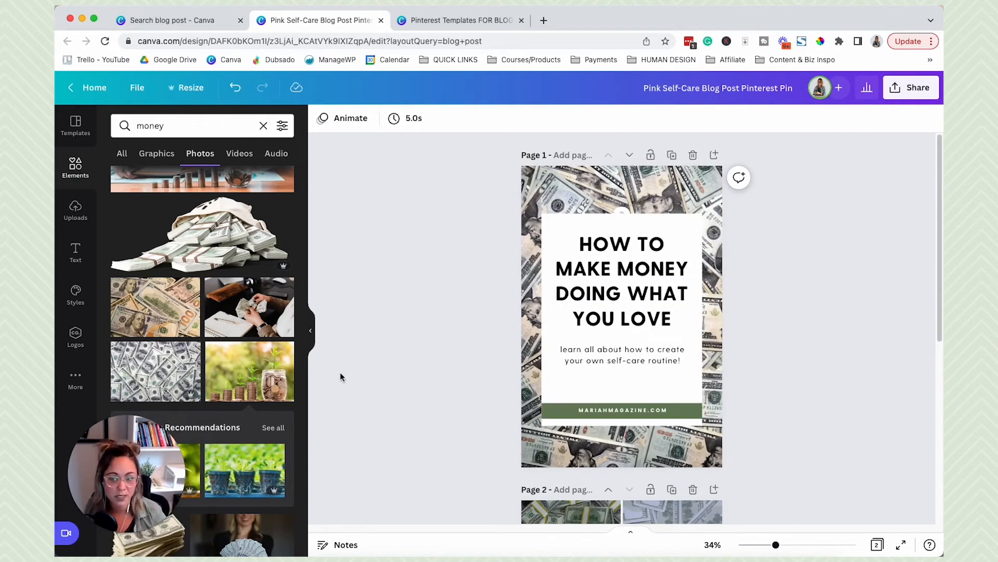
scroll(697, 400, "down", 4)
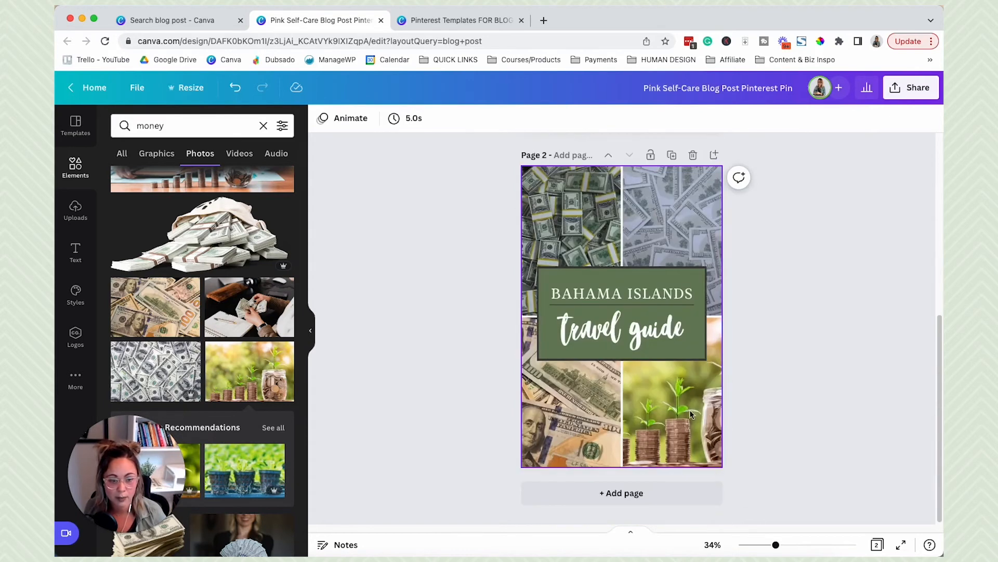
left_click(624, 493)
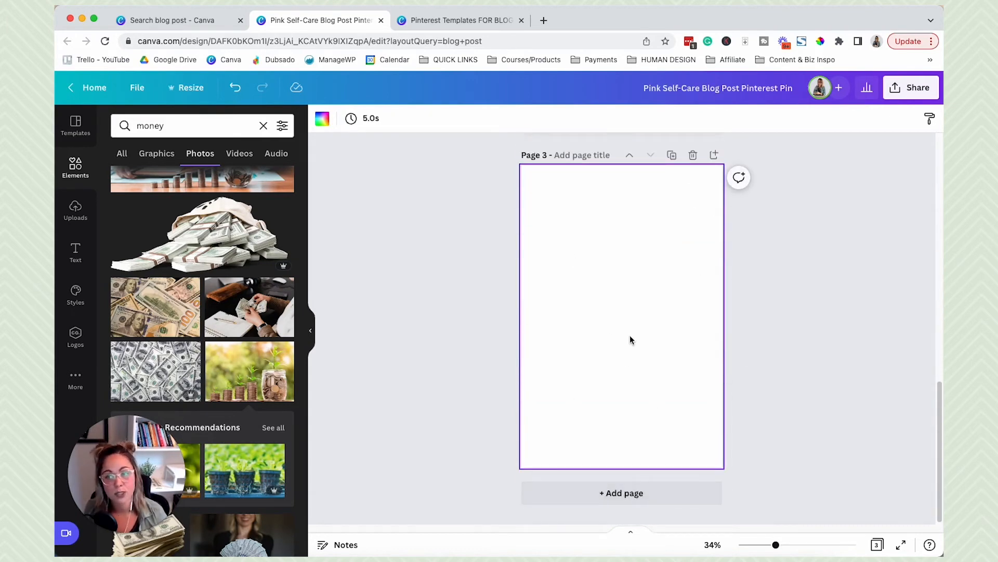
- Switch to the "Pinterest Templates FOR BLOG POSTS" design and move page 1's green corner shape toward the middle of the page
left_click(437, 23)
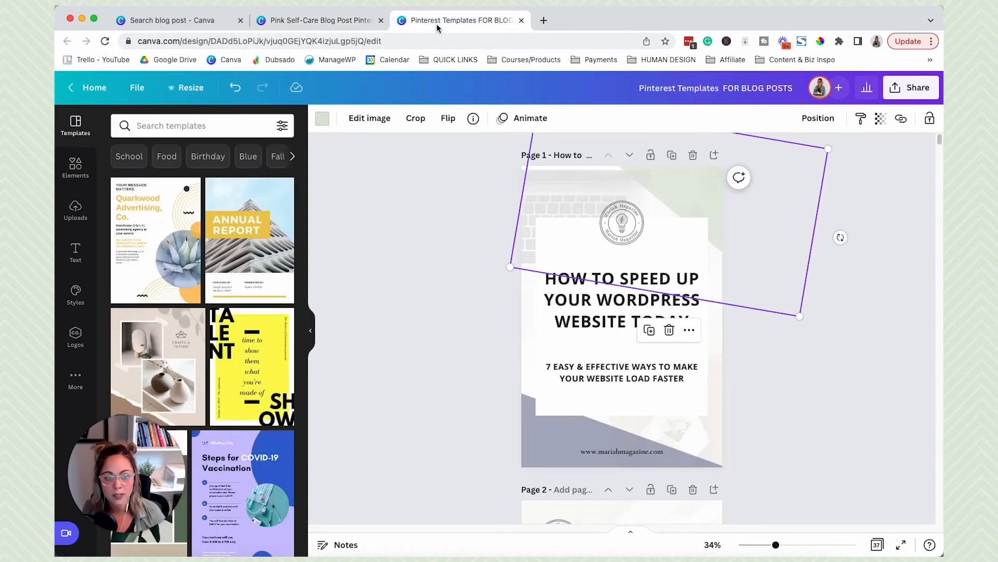
left_click(853, 366)
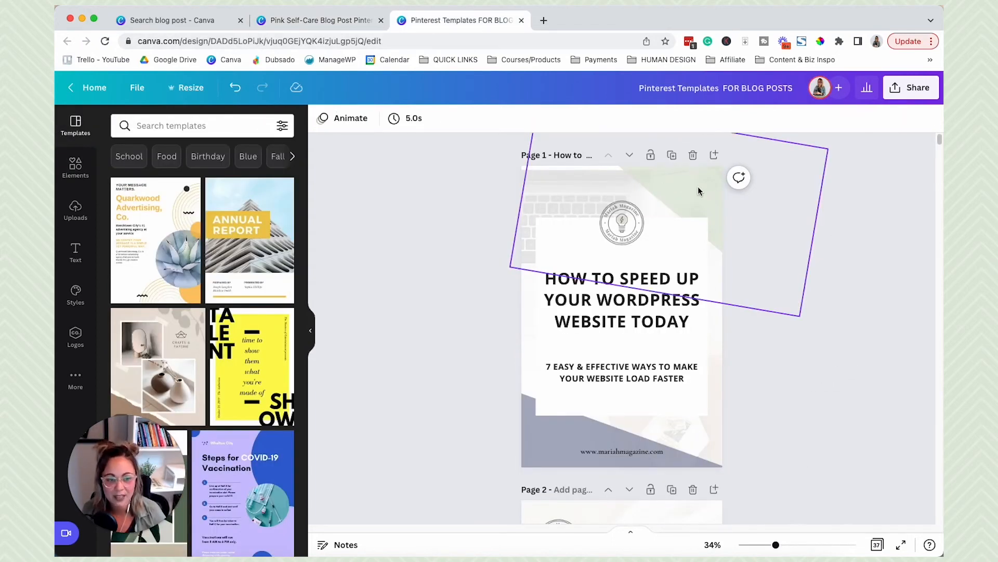
left_click_drag(698, 191, 653, 250)
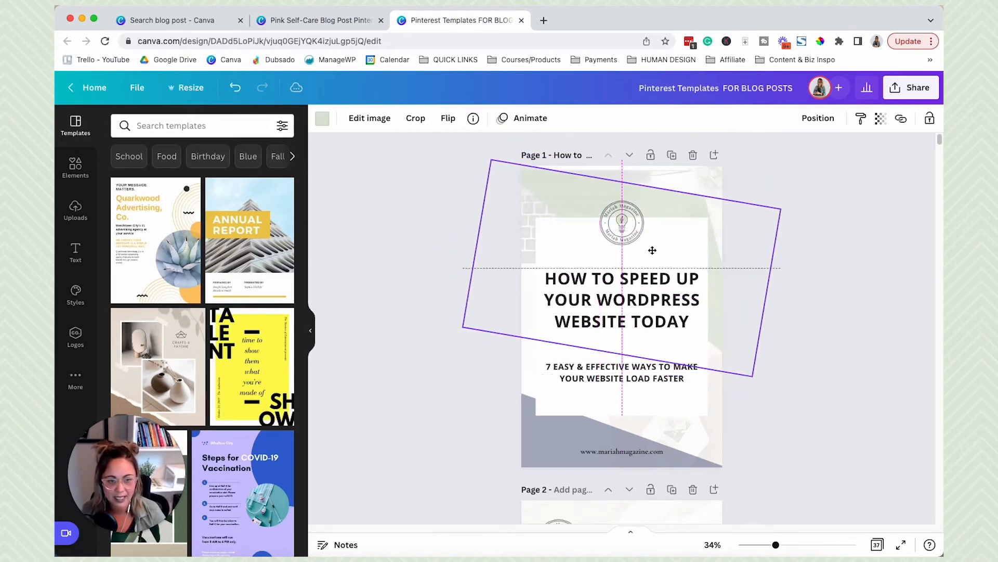
- Return to the "Pink Self-Care Blog Post Pinterest Pin" design and view the full collection of lines and shapes
left_click(294, 27)
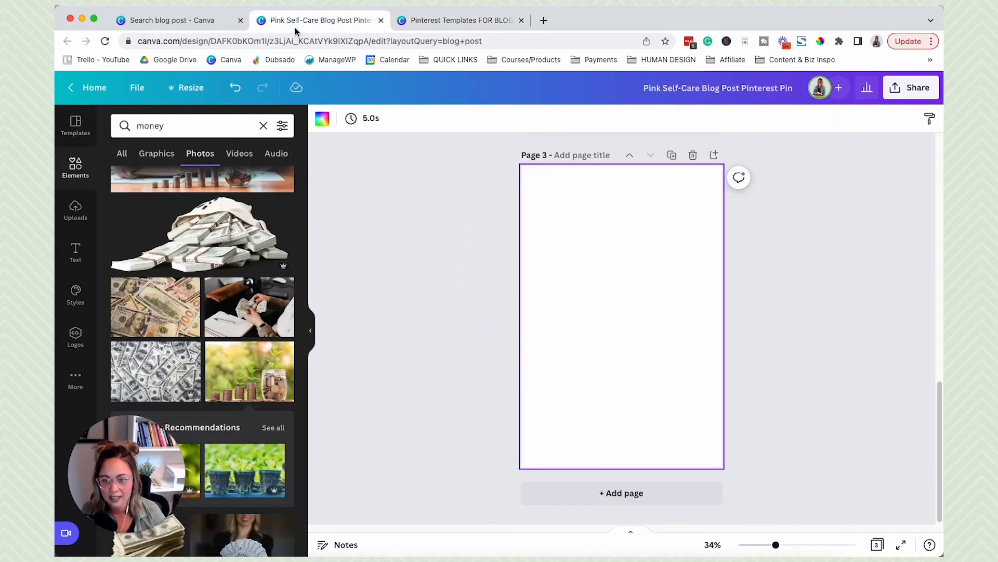
left_click(78, 167)
left_click(282, 272)
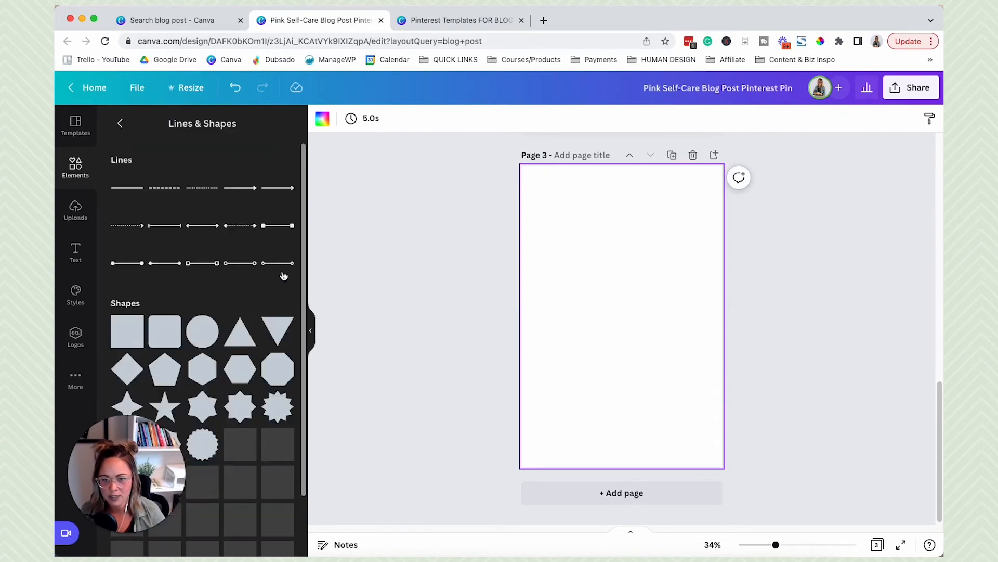
- In the Pinterest Templates design, move the green shape back to page 1's upper-right corner and shift the purple shape slightly in the lower-left corner
left_click(427, 20)
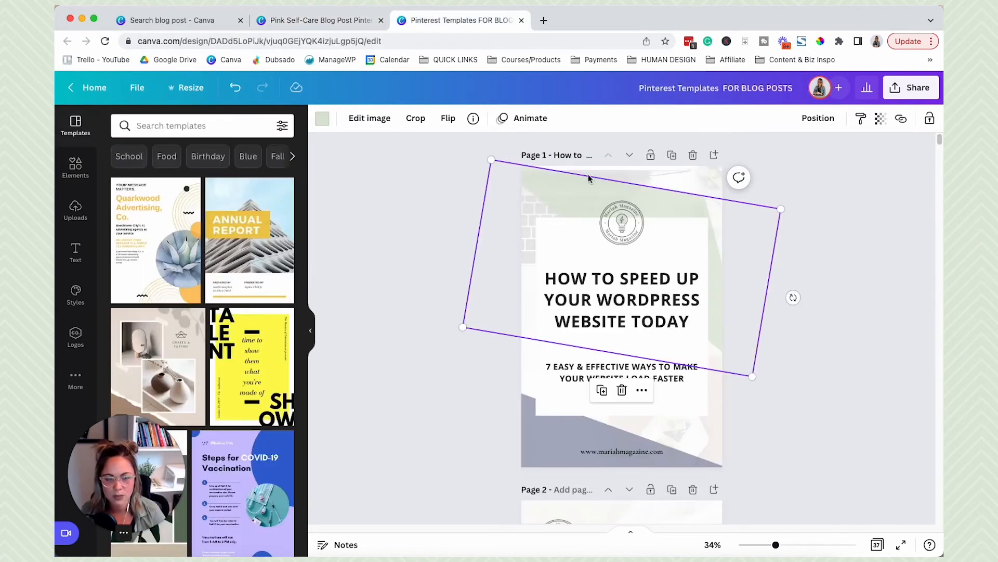
left_click_drag(684, 198, 754, 136)
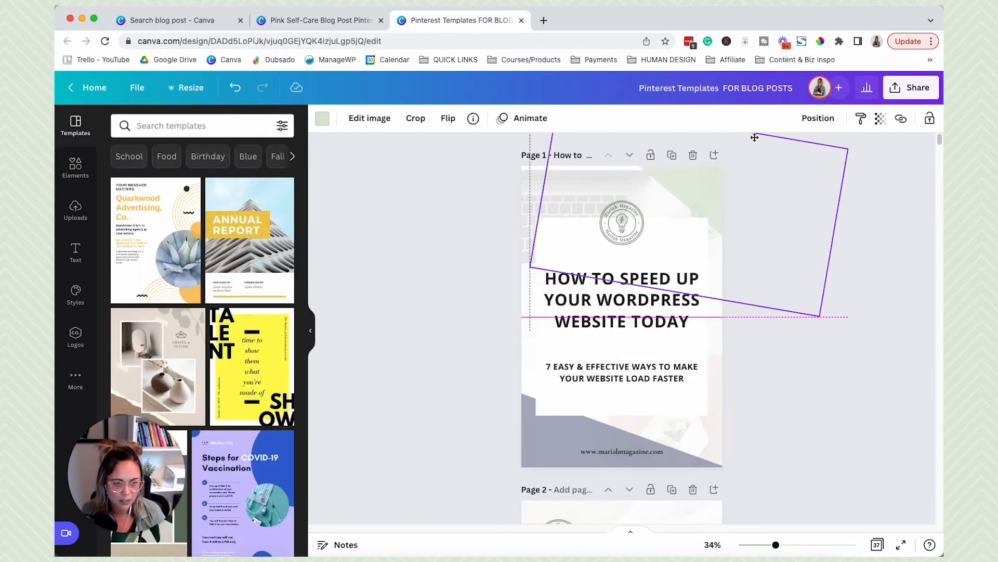
left_click(528, 435)
left_click_drag(528, 434, 531, 456)
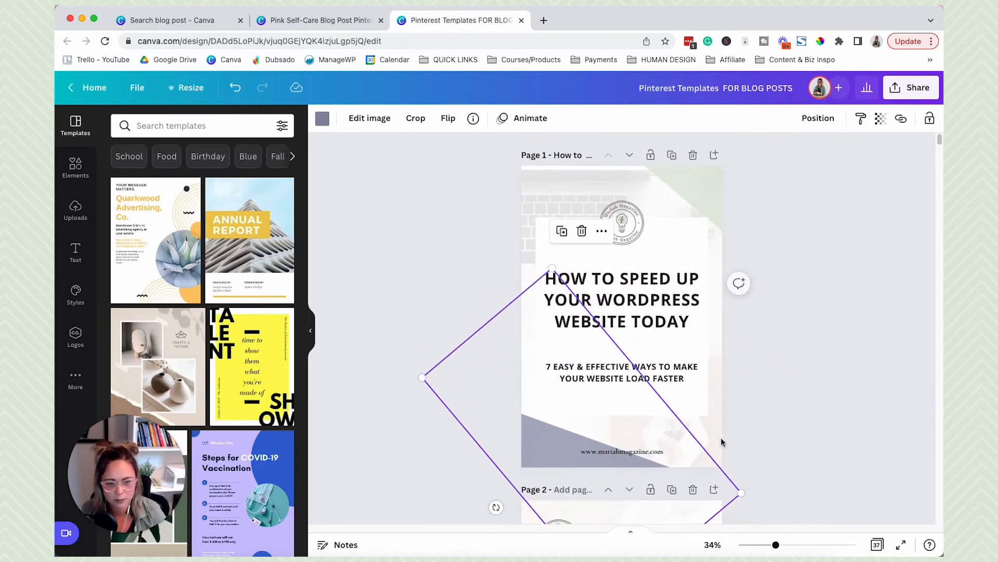
- Raise the transparency value of page 1's background photo above 30 so the photo shows more strongly
left_click(547, 179)
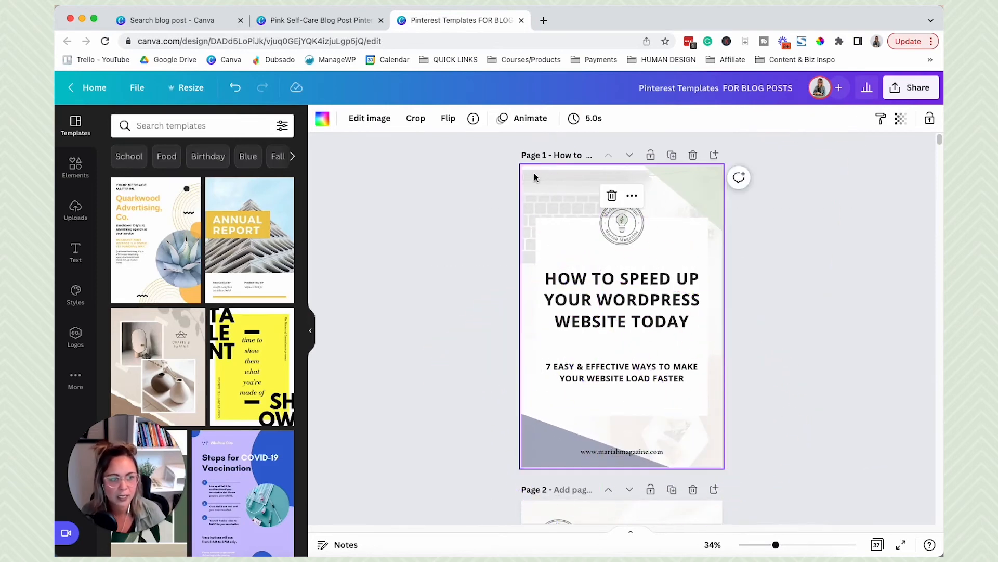
left_click(901, 120)
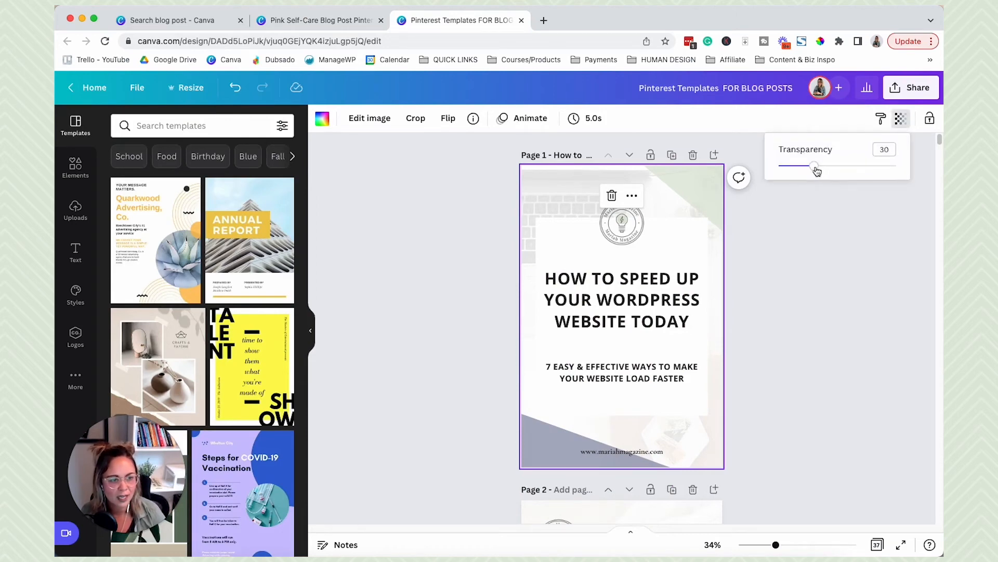
left_click_drag(817, 171, 841, 183)
left_click(827, 291)
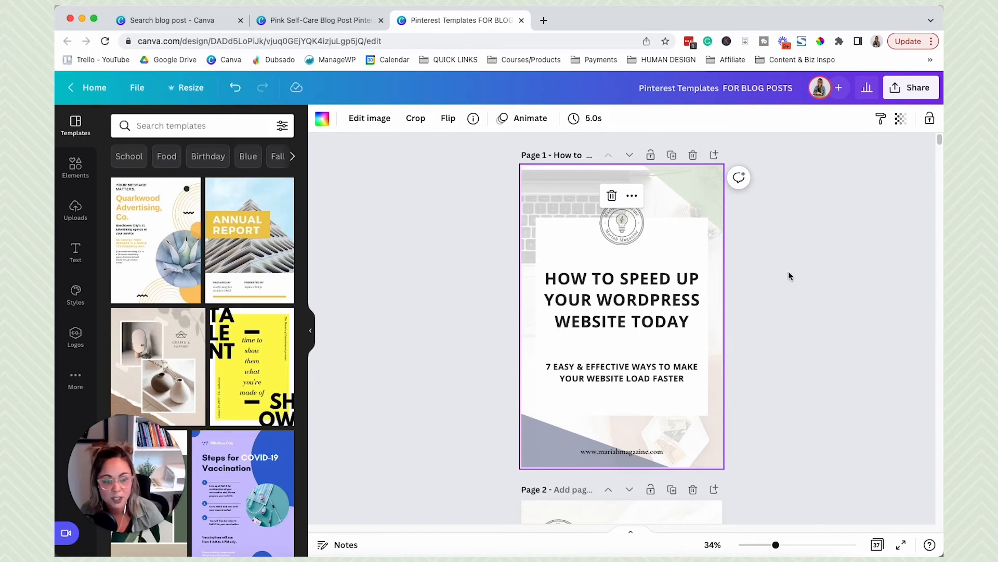
- Look through the uploaded images for material usable in the pin templates
left_click(75, 209)
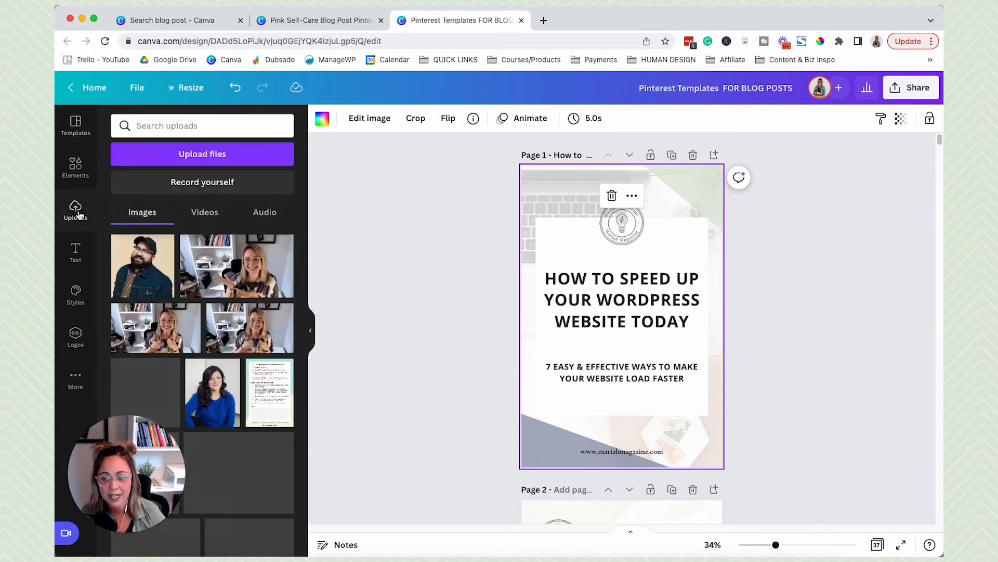
scroll(274, 298, "down", 10)
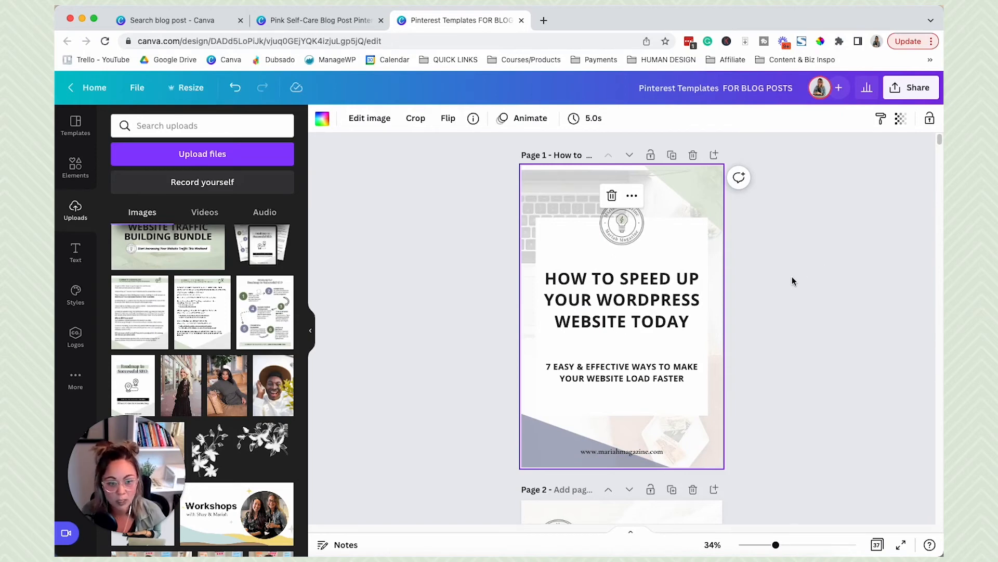
left_click(791, 324)
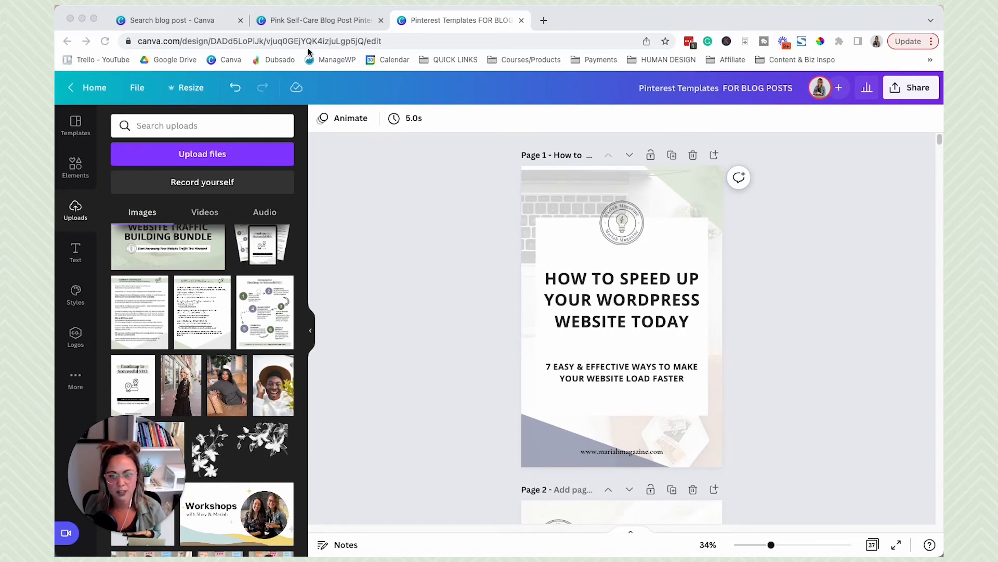
- Switch to the "Pink Self-Care Blog Post Pinterest Pin" design and set its download to include all pages (1–3)
left_click(307, 21)
left_click(466, 228)
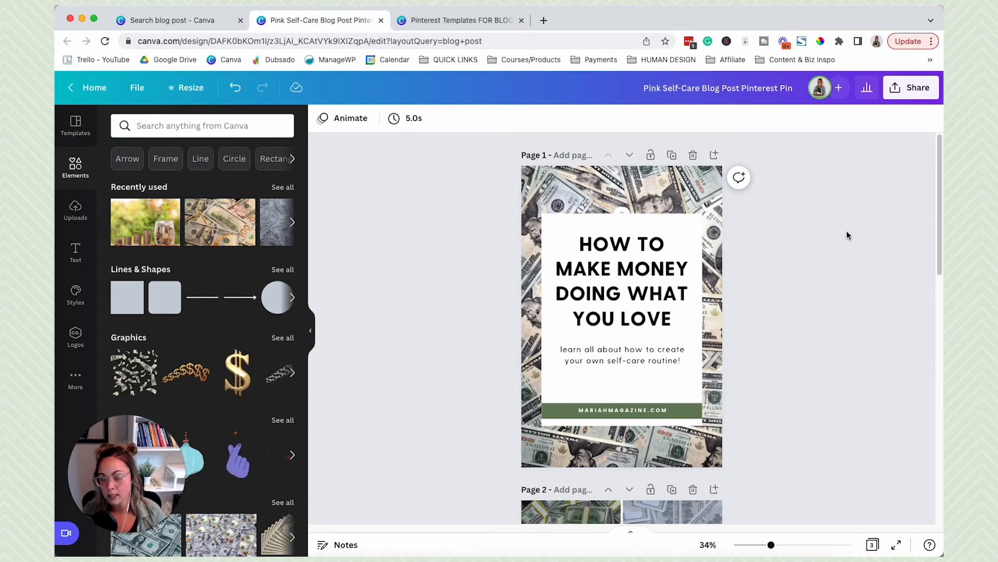
left_click(899, 90)
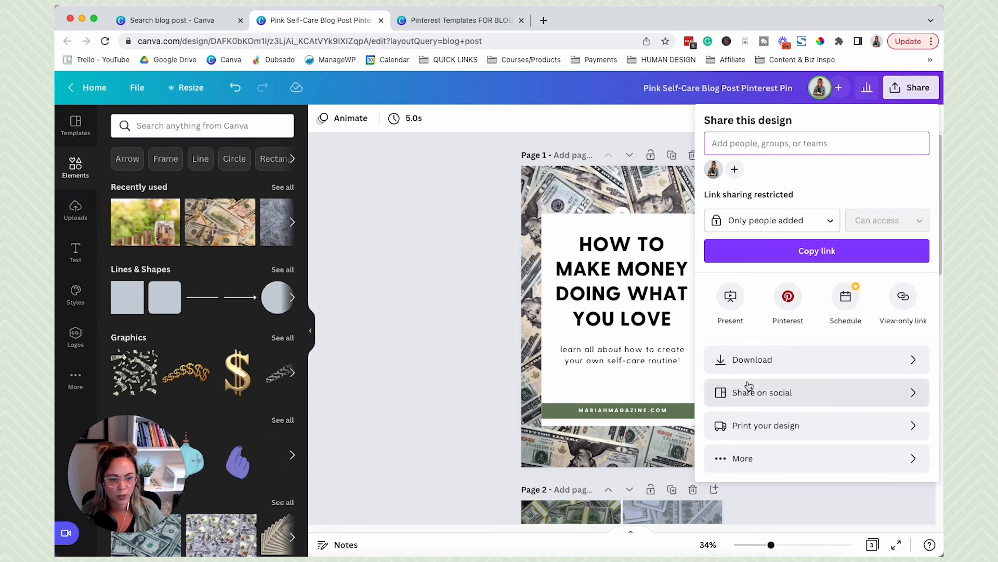
left_click(738, 358)
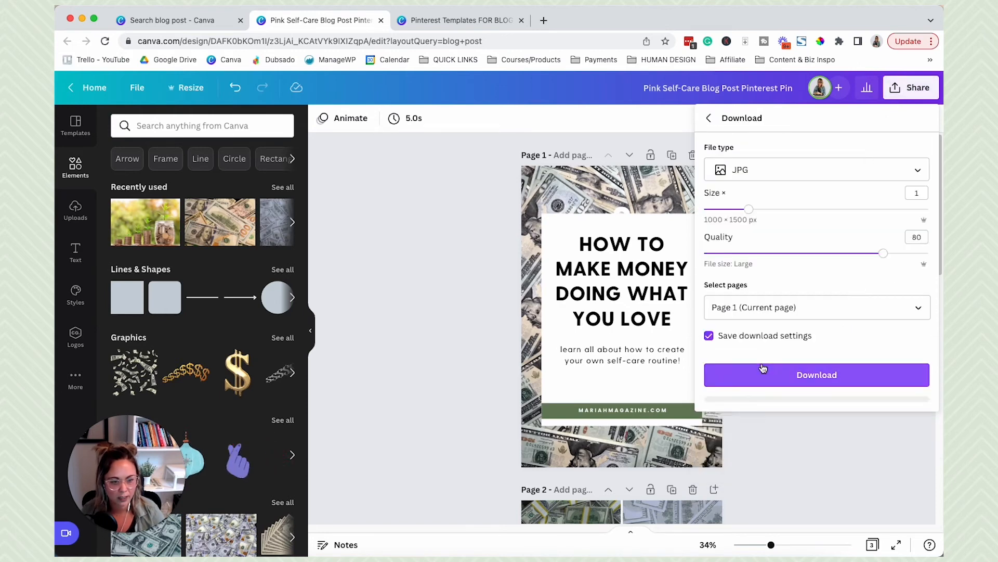
left_click(914, 310)
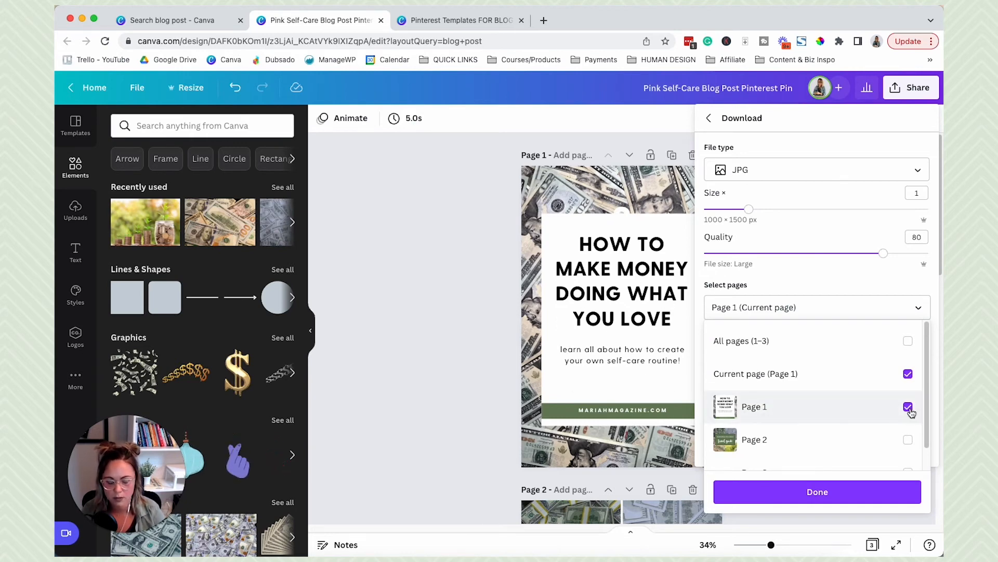
left_click(908, 342)
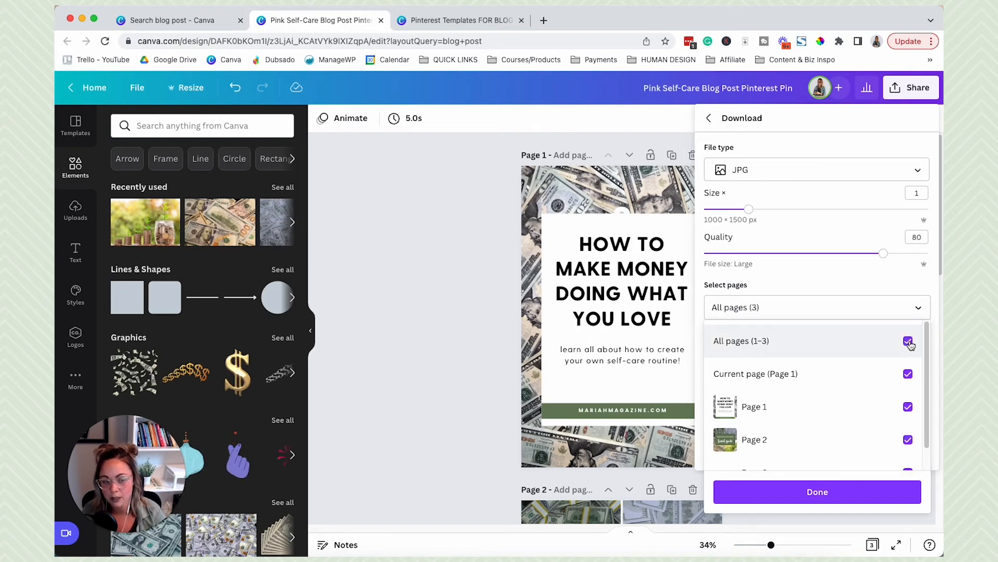
left_click(855, 491)
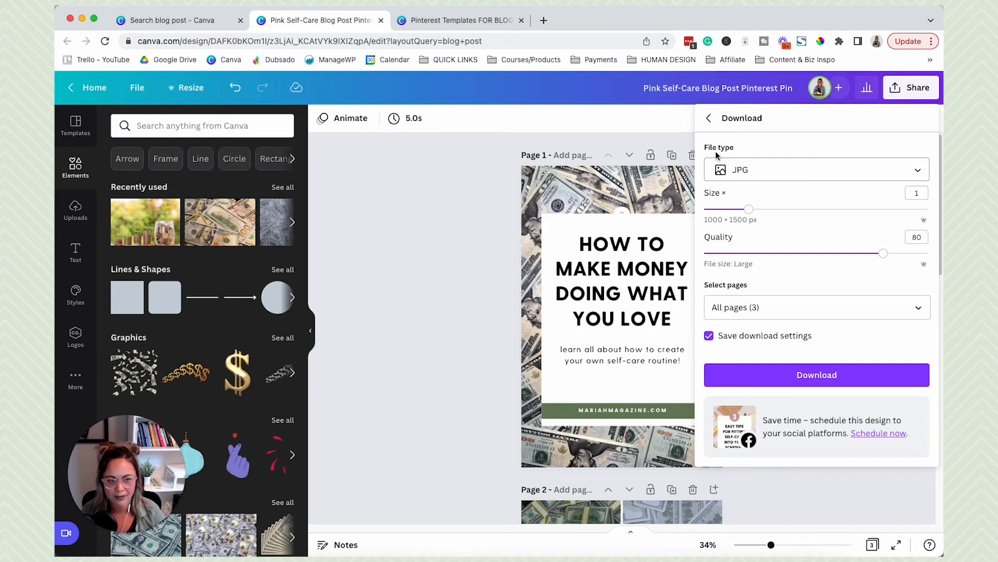
- Review the file type choices, keep JPG, and download the pages with the quality set to 90
left_click(774, 170)
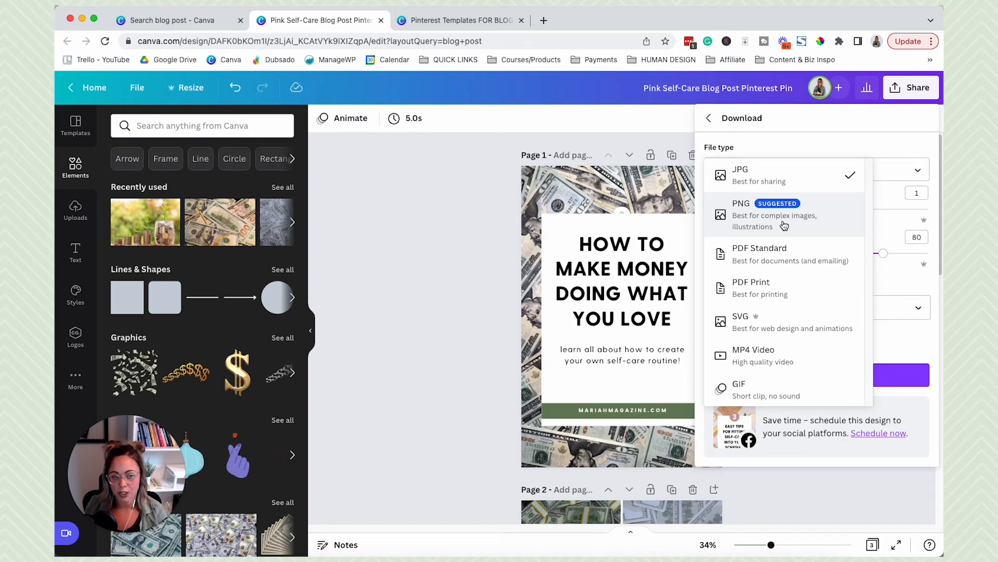
left_click(782, 179)
left_click(784, 176)
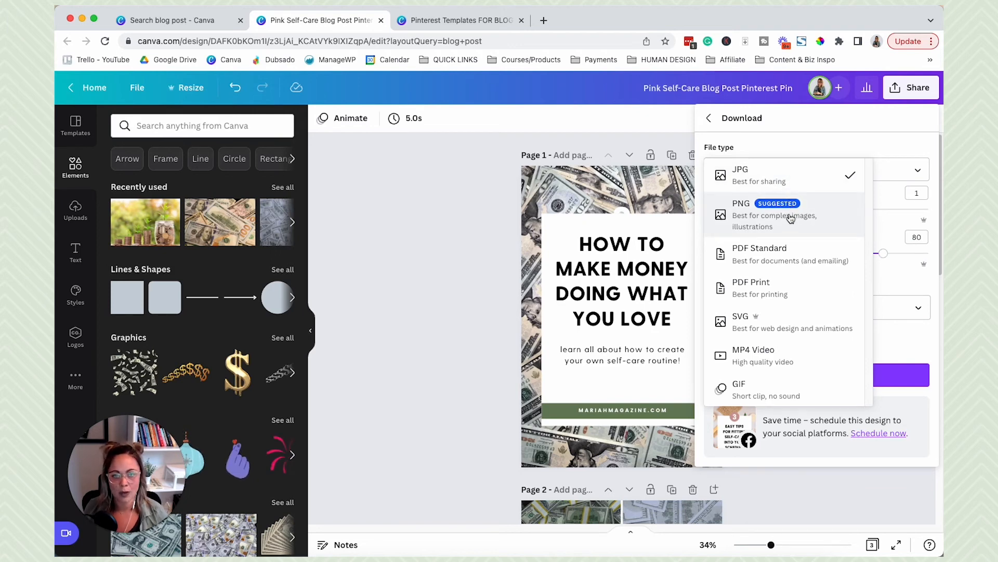
left_click(773, 179)
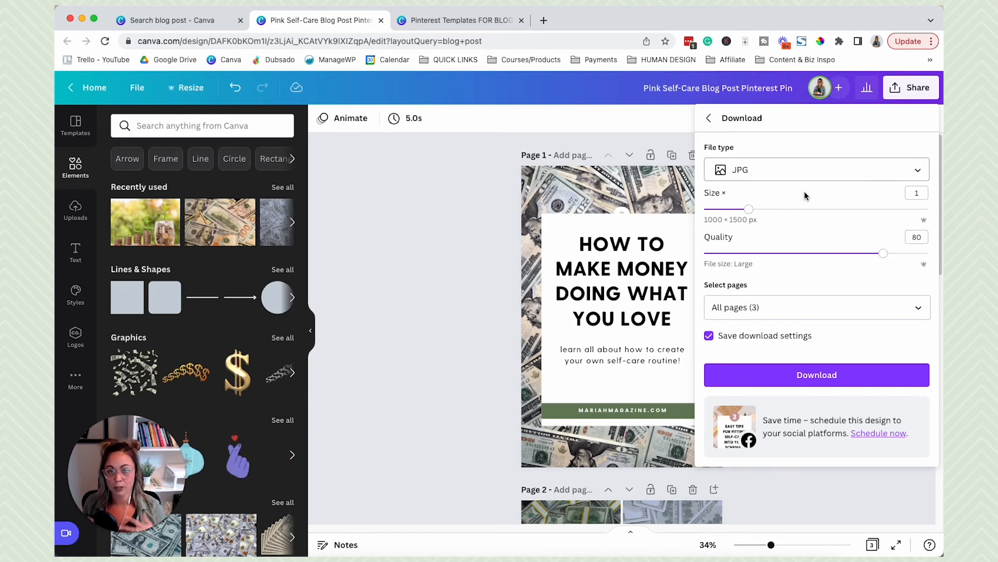
left_click(920, 172)
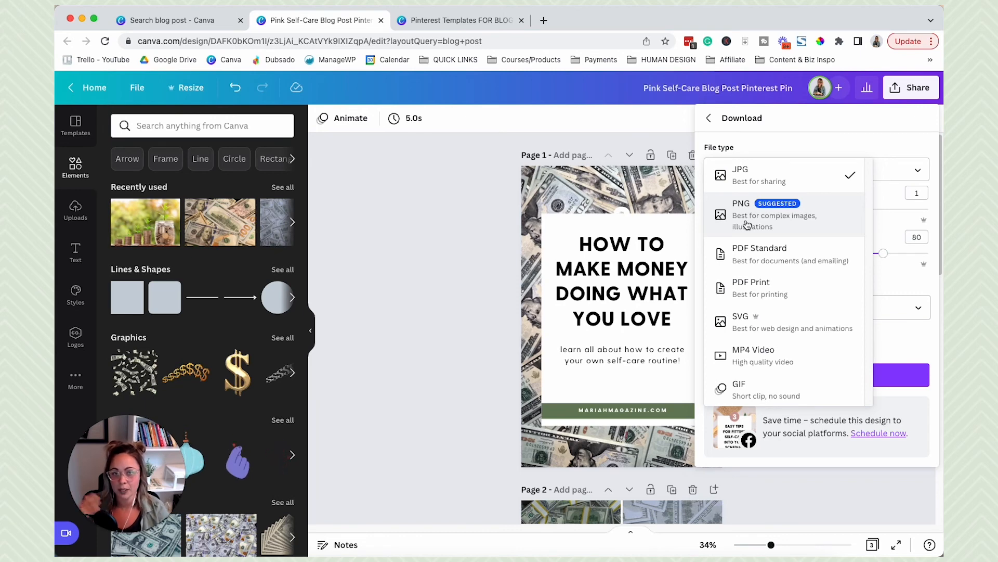
left_click(755, 177)
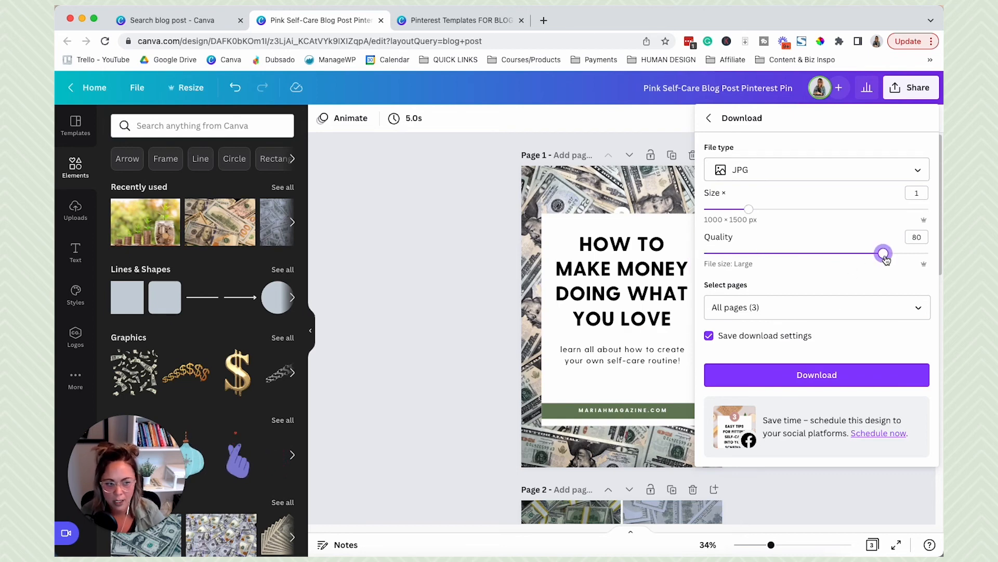
left_click_drag(883, 253, 906, 253)
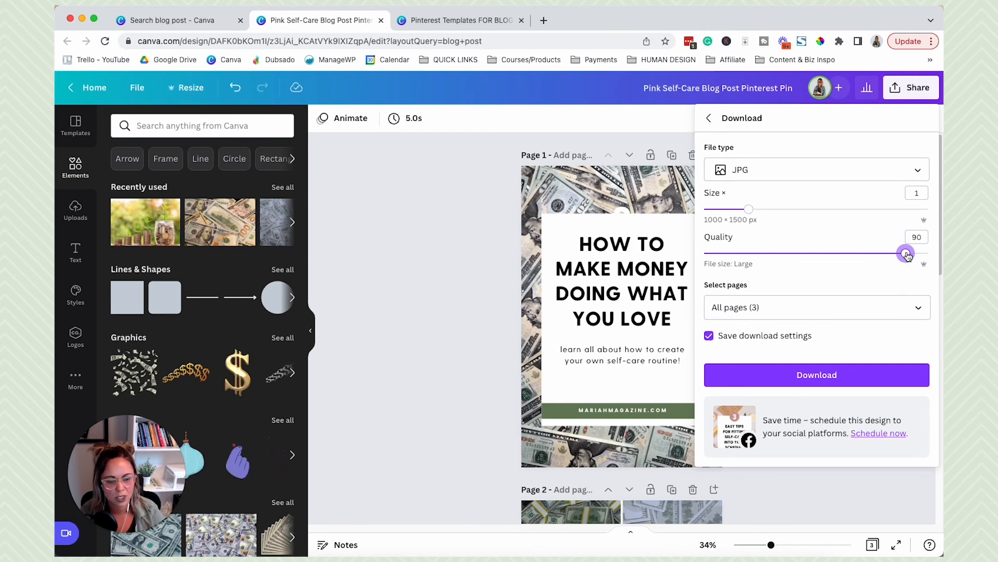
left_click(831, 383)
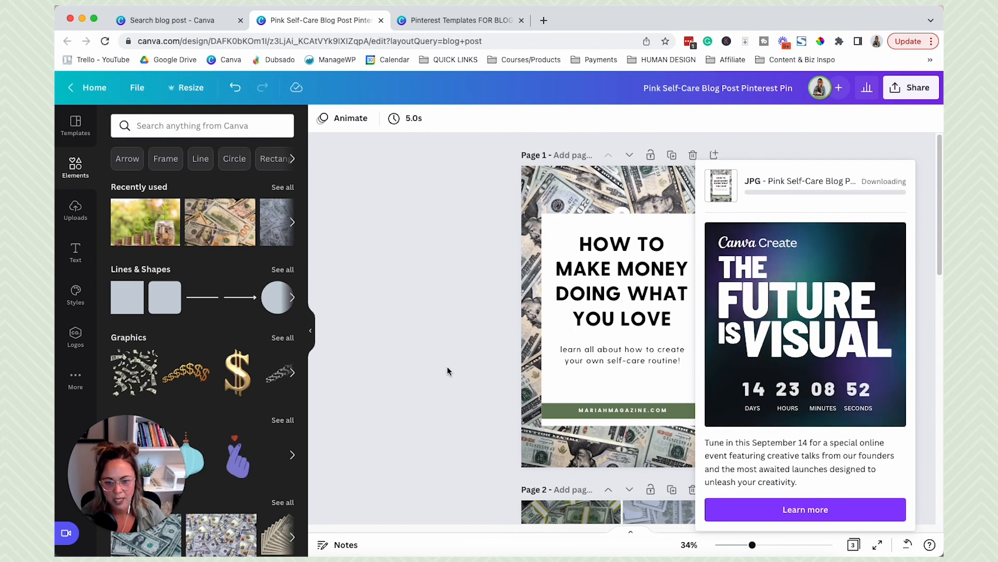